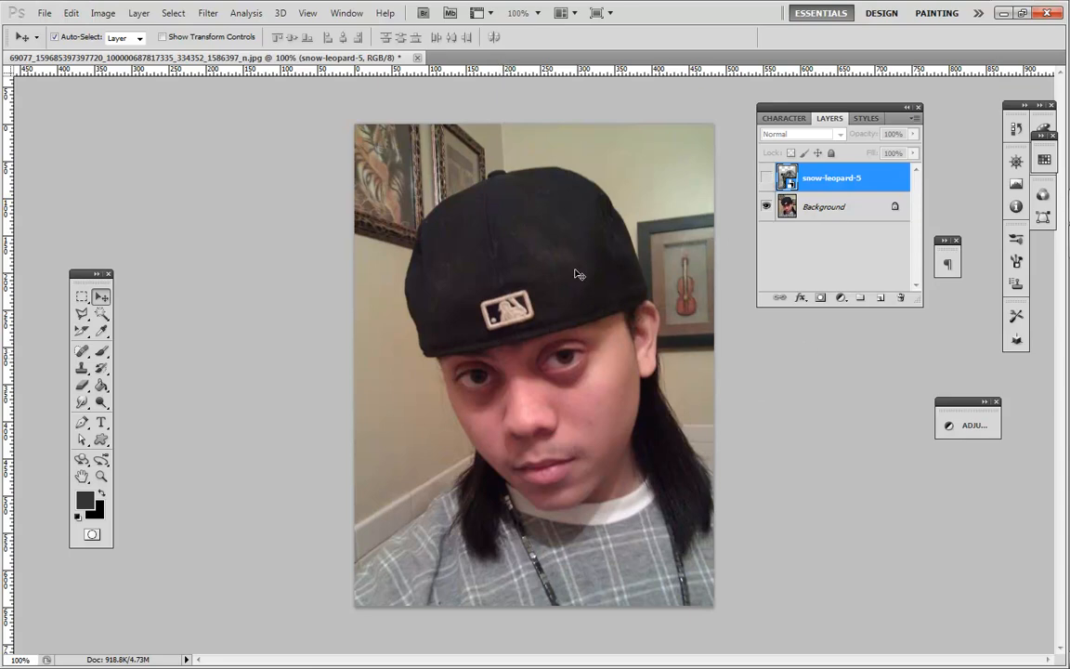
Show the snow-leopard-5 layer and lower its opacity to 42% to compare its eyes with the face beneath.
{"action": "left_click", "coordinate": [766, 178]}
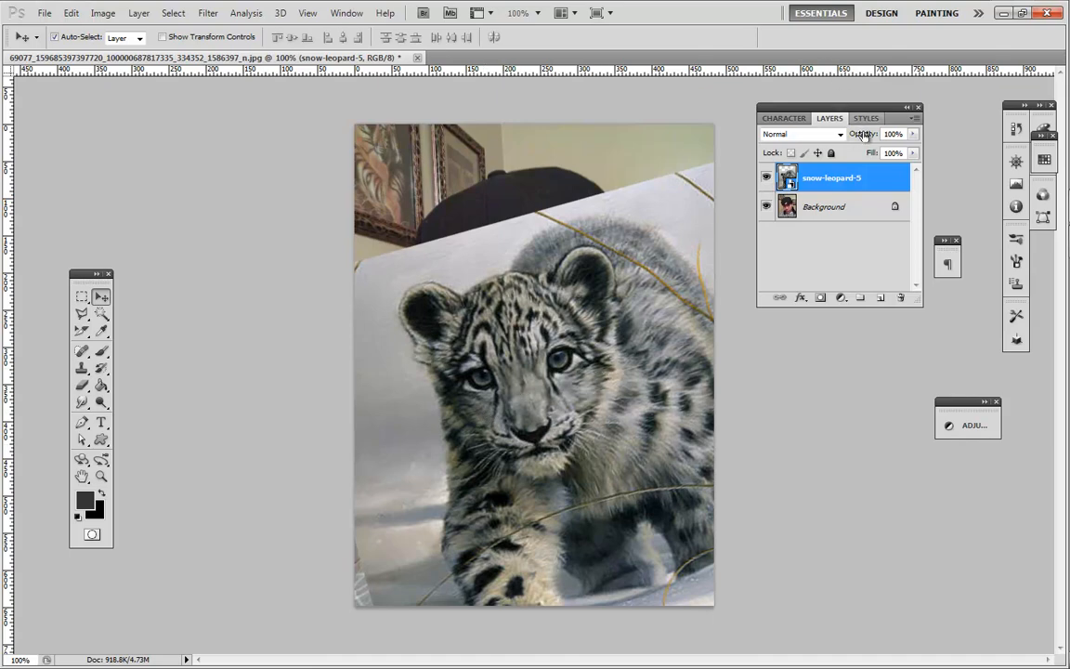
{"action": "left_click_drag", "start_coordinate": [863, 136], "coordinate": [824, 151]}
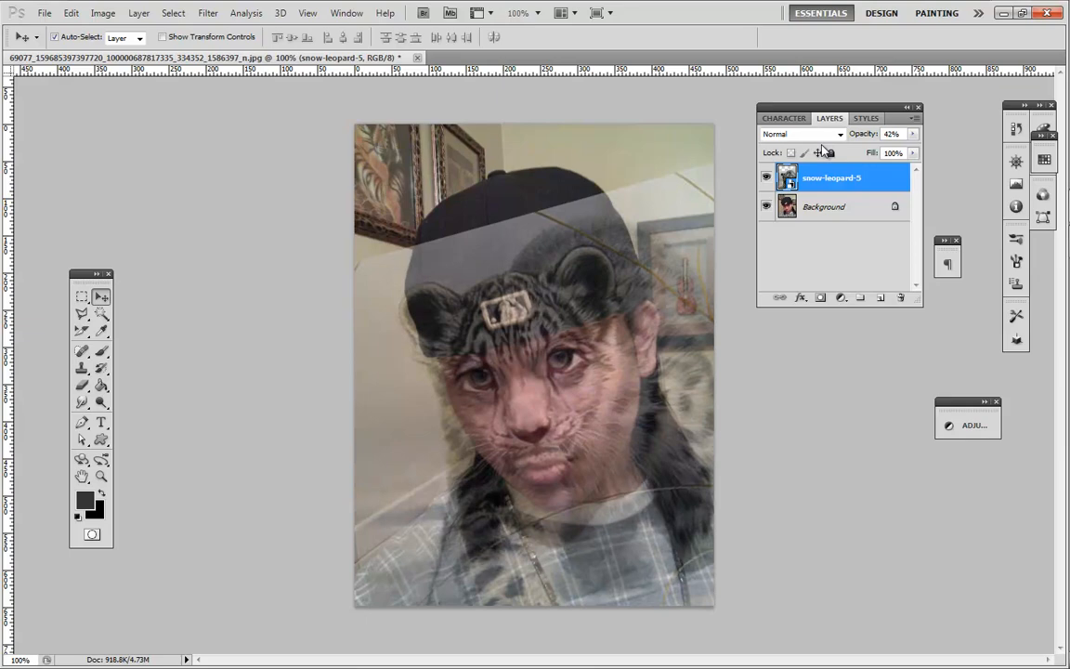
{"action": "key", "text": "ctrl+plus"}
{"action": "key", "text": "ctrl+plus"}
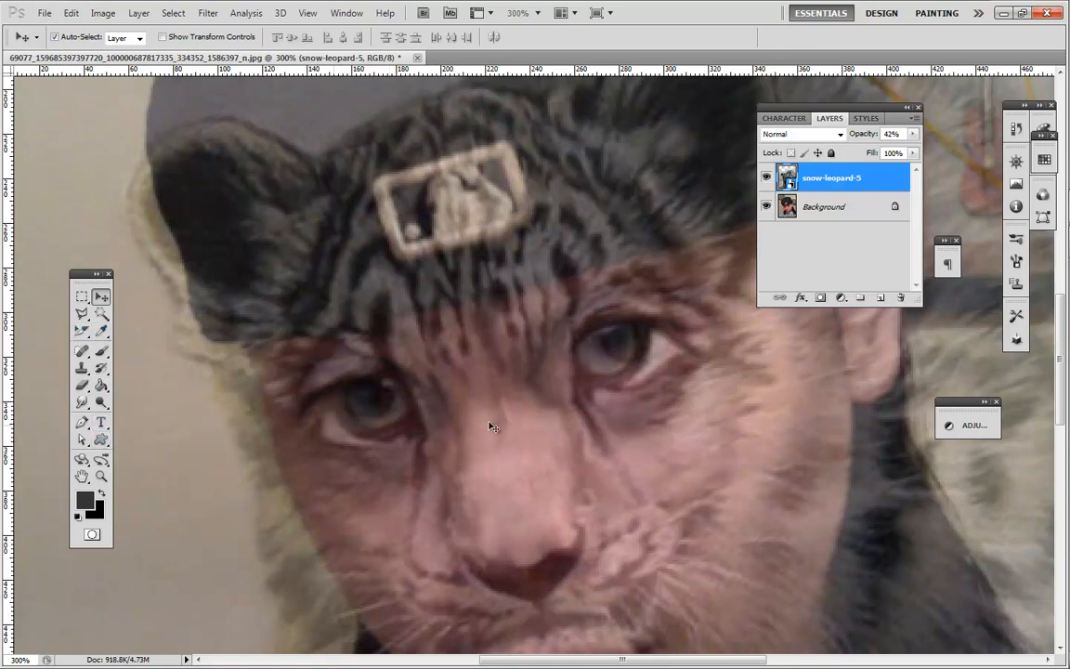
Restore the snow-leopard-5 layer's opacity to 100%.
{"action": "left_click_drag", "start_coordinate": [871, 136], "coordinate": [892, 127]}
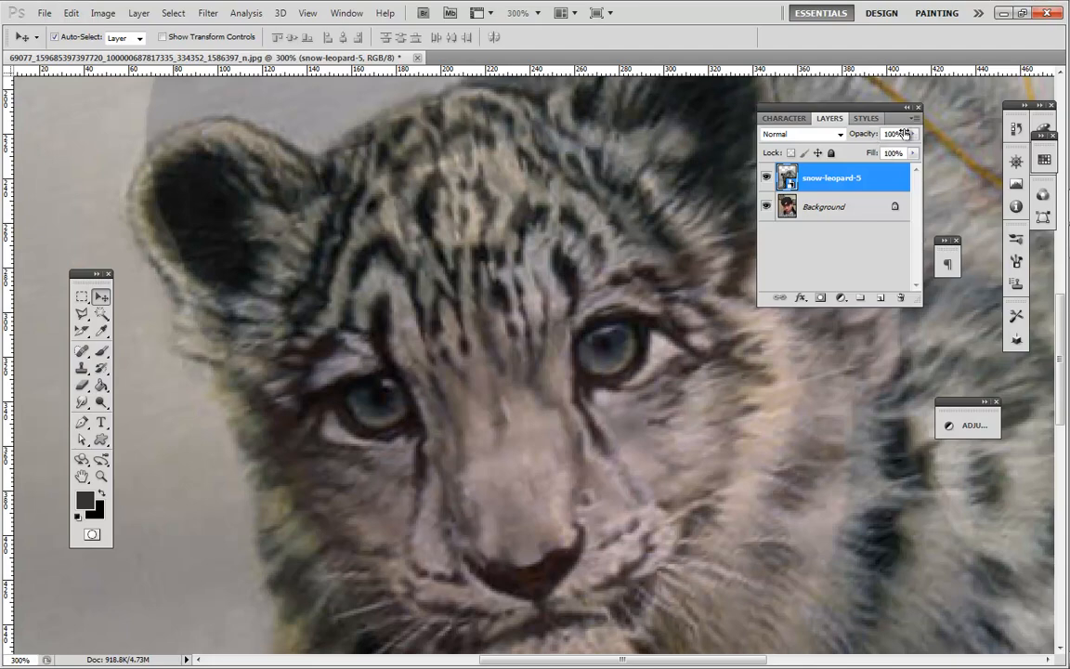
{"action": "left_click_drag", "start_coordinate": [878, 136], "coordinate": [911, 134]}
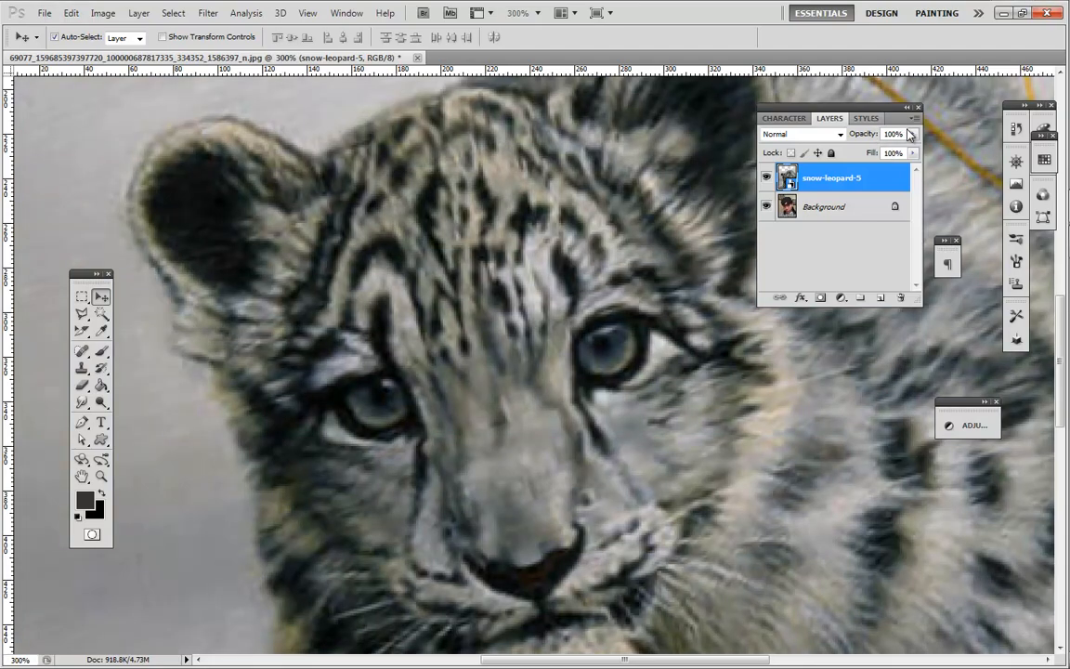
{"action": "key", "text": "ctrl+minus"}
{"action": "key", "text": "ctrl+minus"}
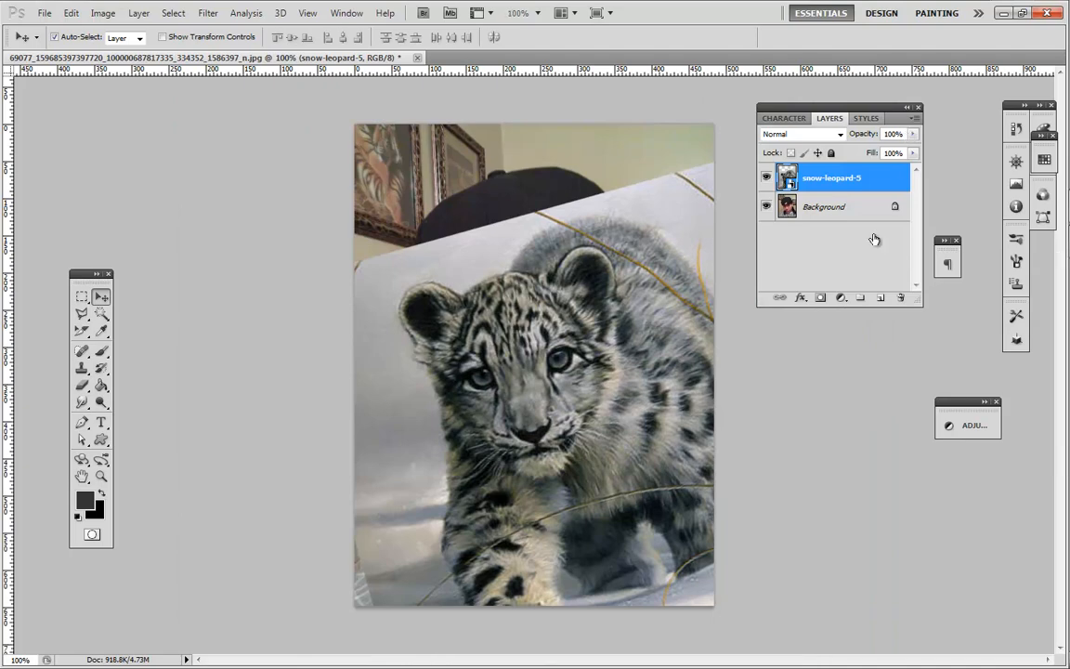
Add a layer mask to snow-leopard-5 and paint out everything around the cub's face with a soft 123 px black brush.
{"action": "left_click", "coordinate": [821, 298]}
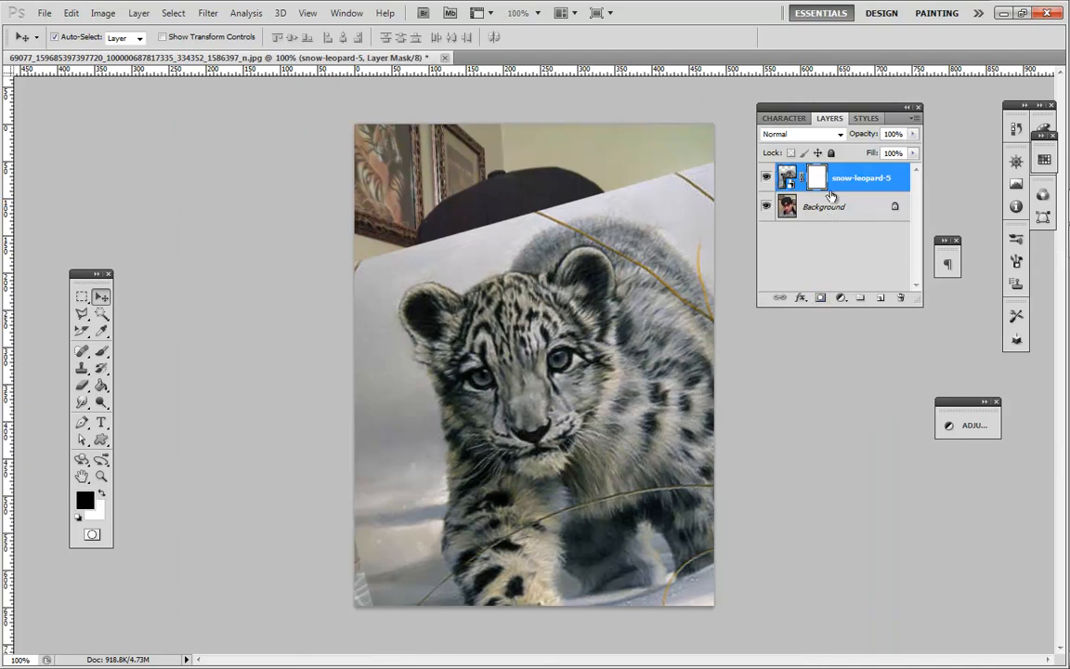
{"action": "left_click", "coordinate": [100, 352]}
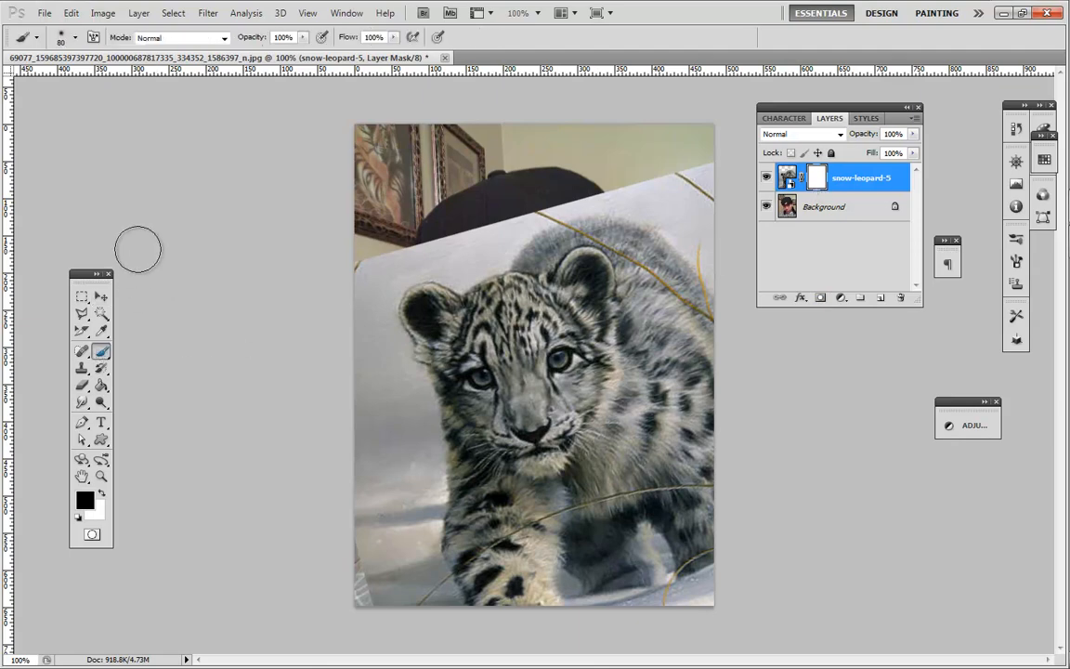
{"action": "right_click", "coordinate": [397, 217]}
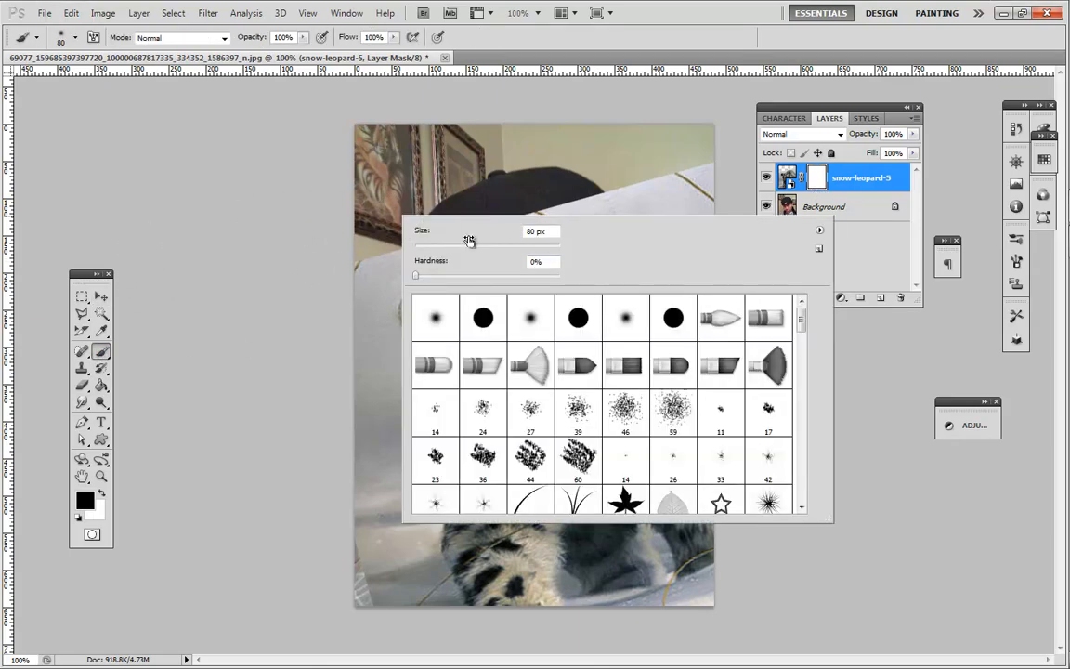
{"action": "left_click_drag", "start_coordinate": [490, 246], "coordinate": [495, 247]}
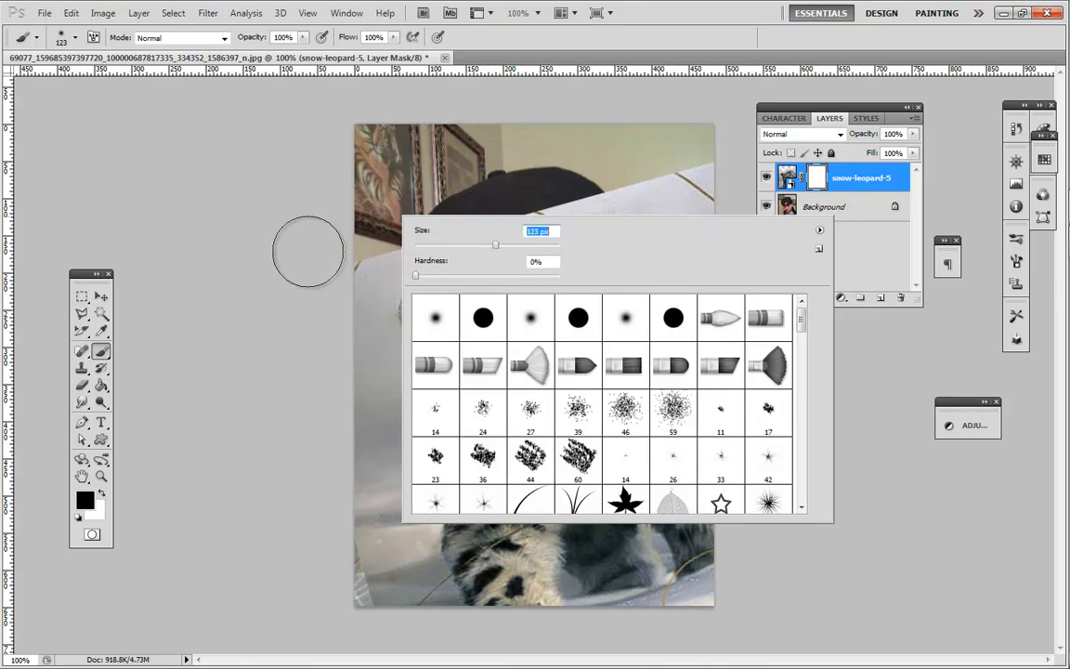
{"action": "left_click", "coordinate": [274, 244]}
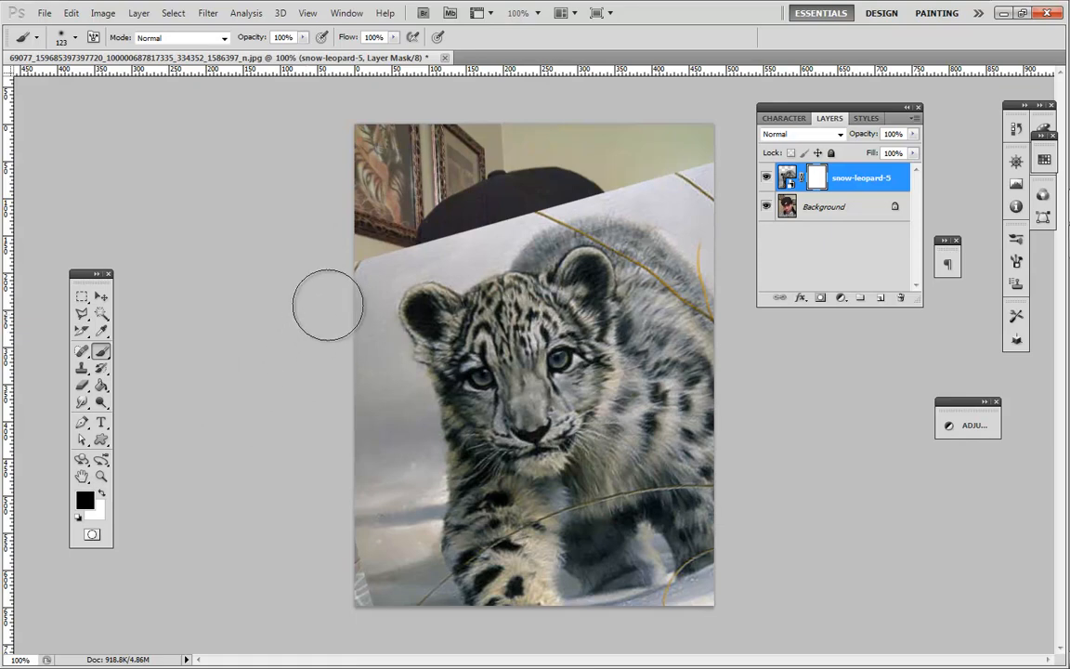
{"action": "mouse_move", "coordinate": [362, 510]}
{"action": "left_mouse_down"}
{"action": "mouse_move", "coordinate": [388, 594]}
{"action": "mouse_move", "coordinate": [349, 496]}
{"action": "mouse_move", "coordinate": [382, 572]}
{"action": "mouse_move", "coordinate": [424, 597]}
{"action": "mouse_move", "coordinate": [403, 562]}
{"action": "mouse_move", "coordinate": [431, 580]}
{"action": "mouse_move", "coordinate": [662, 573]}
{"action": "mouse_move", "coordinate": [643, 592]}
{"action": "mouse_move", "coordinate": [703, 580]}
{"action": "mouse_move", "coordinate": [621, 588]}
{"action": "mouse_move", "coordinate": [690, 394]}
{"action": "mouse_move", "coordinate": [702, 316]}
{"action": "mouse_move", "coordinate": [711, 412]}
{"action": "mouse_move", "coordinate": [692, 516]}
{"action": "mouse_move", "coordinate": [718, 513]}
{"action": "mouse_move", "coordinate": [716, 479]}
{"action": "mouse_move", "coordinate": [690, 516]}
{"action": "mouse_move", "coordinate": [680, 199]}
{"action": "mouse_move", "coordinate": [651, 162]}
{"action": "mouse_move", "coordinate": [686, 222]}
{"action": "mouse_move", "coordinate": [694, 107]}
{"action": "mouse_move", "coordinate": [704, 126]}
{"action": "mouse_move", "coordinate": [547, 158]}
{"action": "mouse_move", "coordinate": [434, 204]}
{"action": "mouse_move", "coordinate": [445, 198]}
{"action": "mouse_move", "coordinate": [307, 220]}
{"action": "mouse_move", "coordinate": [317, 261]}
{"action": "mouse_move", "coordinate": [360, 190]}
{"action": "mouse_move", "coordinate": [343, 391]}
{"action": "mouse_move", "coordinate": [379, 485]}
{"action": "mouse_move", "coordinate": [416, 500]}
{"action": "mouse_move", "coordinate": [409, 470]}
{"action": "mouse_move", "coordinate": [480, 534]}
{"action": "mouse_move", "coordinate": [518, 547]}
{"action": "mouse_move", "coordinate": [514, 537]}
{"action": "mouse_move", "coordinate": [611, 521]}
{"action": "mouse_move", "coordinate": [643, 481]}
{"action": "mouse_move", "coordinate": [674, 268]}
{"action": "mouse_move", "coordinate": [666, 187]}
{"action": "mouse_move", "coordinate": [670, 215]}
{"action": "mouse_move", "coordinate": [492, 223]}
{"action": "mouse_move", "coordinate": [377, 280]}
{"action": "mouse_move", "coordinate": [378, 301]}
{"action": "mouse_move", "coordinate": [421, 287]}
{"action": "mouse_move", "coordinate": [382, 306]}
{"action": "mouse_move", "coordinate": [382, 327]}
{"action": "mouse_move", "coordinate": [382, 310]}
{"action": "mouse_move", "coordinate": [434, 278]}
{"action": "mouse_move", "coordinate": [460, 237]}
{"action": "mouse_move", "coordinate": [545, 215]}
{"action": "mouse_move", "coordinate": [567, 186]}
{"action": "mouse_move", "coordinate": [609, 229]}
{"action": "mouse_move", "coordinate": [557, 204]}
{"action": "mouse_move", "coordinate": [584, 225]}
{"action": "mouse_move", "coordinate": [606, 210]}
{"action": "mouse_move", "coordinate": [653, 250]}
{"action": "mouse_move", "coordinate": [608, 211]}
{"action": "mouse_move", "coordinate": [620, 243]}
{"action": "mouse_move", "coordinate": [612, 264]}
{"action": "mouse_move", "coordinate": [676, 310]}
{"action": "mouse_move", "coordinate": [611, 277]}
{"action": "mouse_move", "coordinate": [606, 256]}
{"action": "mouse_move", "coordinate": [671, 298]}
{"action": "mouse_move", "coordinate": [604, 253]}
{"action": "mouse_move", "coordinate": [600, 279]}
{"action": "mouse_move", "coordinate": [662, 327]}
{"action": "mouse_move", "coordinate": [599, 269]}
{"action": "mouse_move", "coordinate": [605, 253]}
{"action": "mouse_move", "coordinate": [601, 268]}
{"action": "mouse_move", "coordinate": [652, 286]}
{"action": "left_mouse_up"}
Disable and re-enable the snow-leopard-5 layer mask to compare the masked and full image.
{"action": "right_click", "coordinate": [815, 186]}
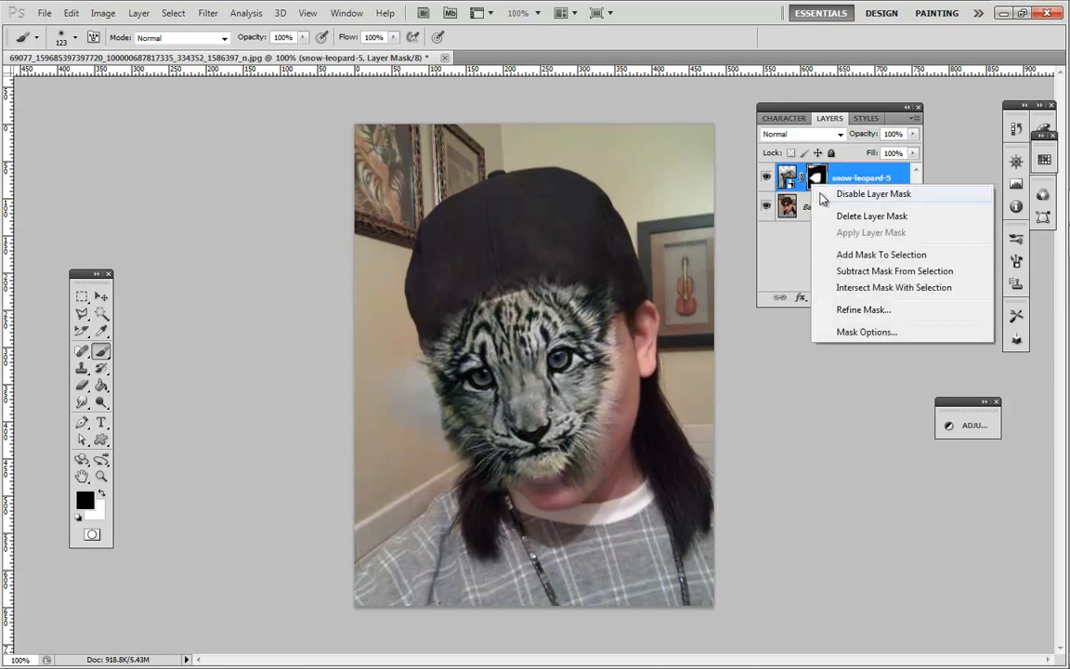
{"action": "left_click", "coordinate": [827, 194]}
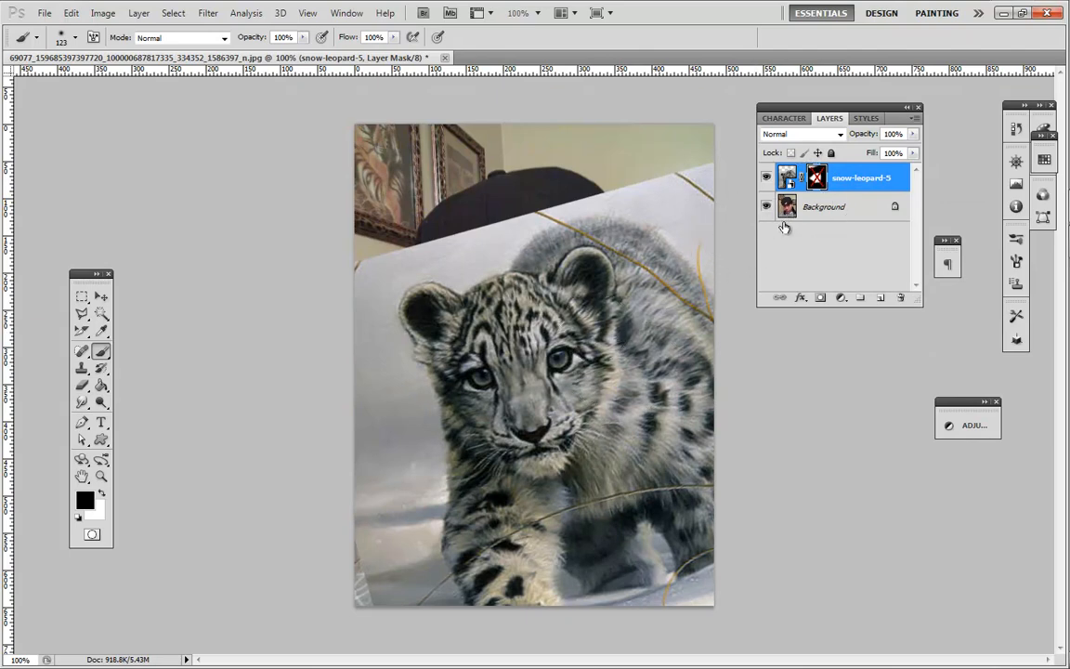
{"action": "right_click", "coordinate": [820, 190]}
{"action": "left_click", "coordinate": [832, 188]}
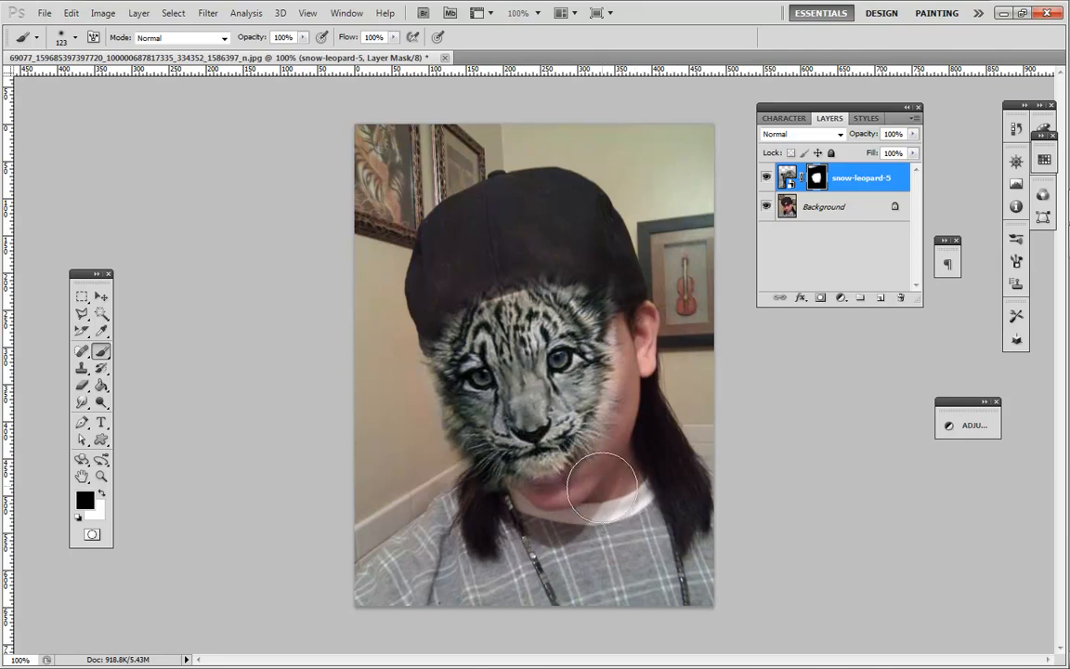
Reduce the brush to 50 px and paint black on the mask over the cub's mouth and chin to reveal the man's mouth.
{"action": "key", "text": "bracketleft"}
{"action": "key", "text": "bracketleft"}
{"action": "key", "text": "bracketleft"}
{"action": "key", "text": "bracketleft"}
{"action": "key", "text": "bracketleft"}
{"action": "key", "text": "bracketleft"}
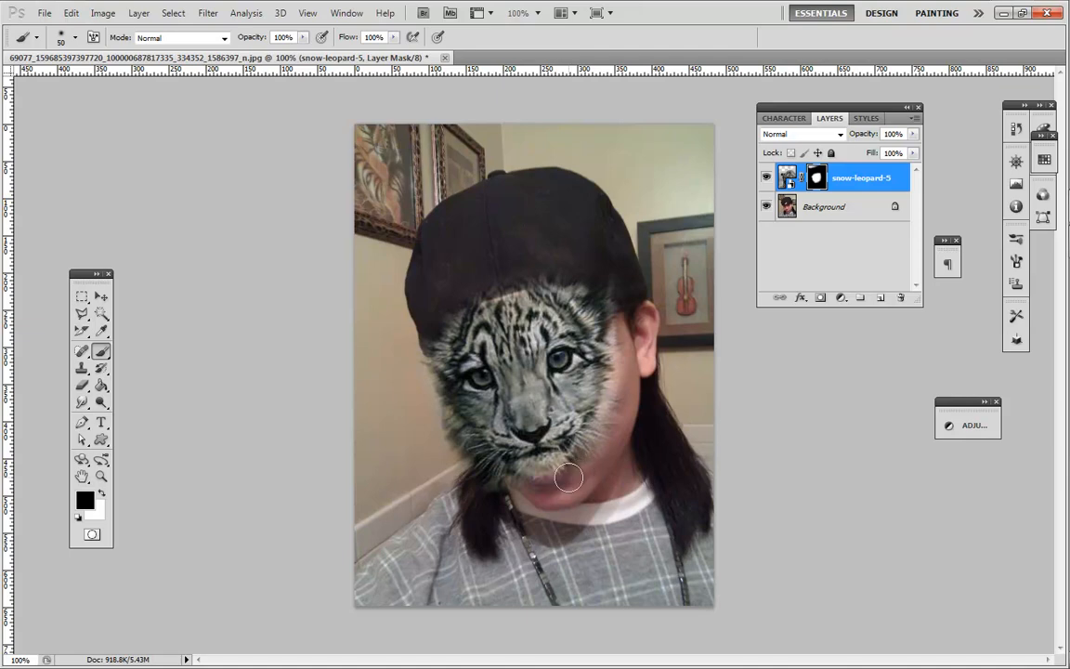
{"action": "mouse_move", "coordinate": [565, 475]}
{"action": "left_mouse_down"}
{"action": "mouse_move", "coordinate": [549, 455]}
{"action": "mouse_move", "coordinate": [532, 466]}
{"action": "mouse_move", "coordinate": [572, 464]}
{"action": "mouse_move", "coordinate": [528, 419]}
{"action": "mouse_move", "coordinate": [495, 397]}
{"action": "mouse_move", "coordinate": [543, 439]}
{"action": "mouse_move", "coordinate": [483, 401]}
{"action": "mouse_move", "coordinate": [532, 456]}
{"action": "left_mouse_up"}
{"action": "left_click_drag", "start_coordinate": [531, 462], "coordinate": [532, 458]}
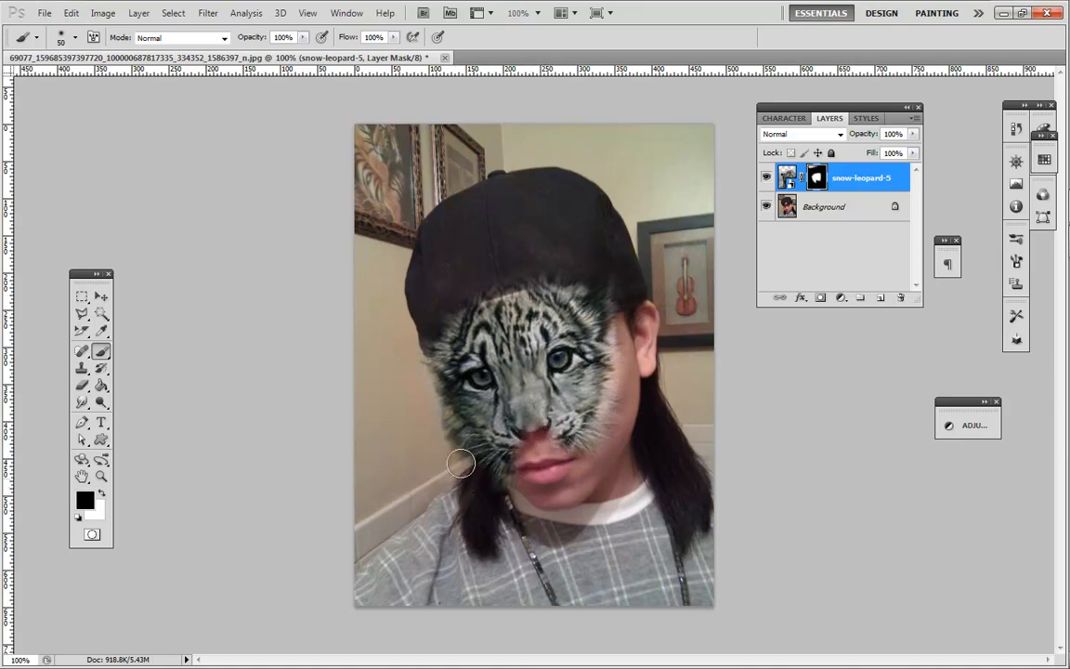
Mask stray fur along the left cheek edge and refine the fur beside the nose and mouth with black and white strokes.
{"action": "mouse_move", "coordinate": [435, 437]}
{"action": "left_mouse_down"}
{"action": "mouse_move", "coordinate": [451, 447]}
{"action": "mouse_move", "coordinate": [431, 428]}
{"action": "left_mouse_up"}
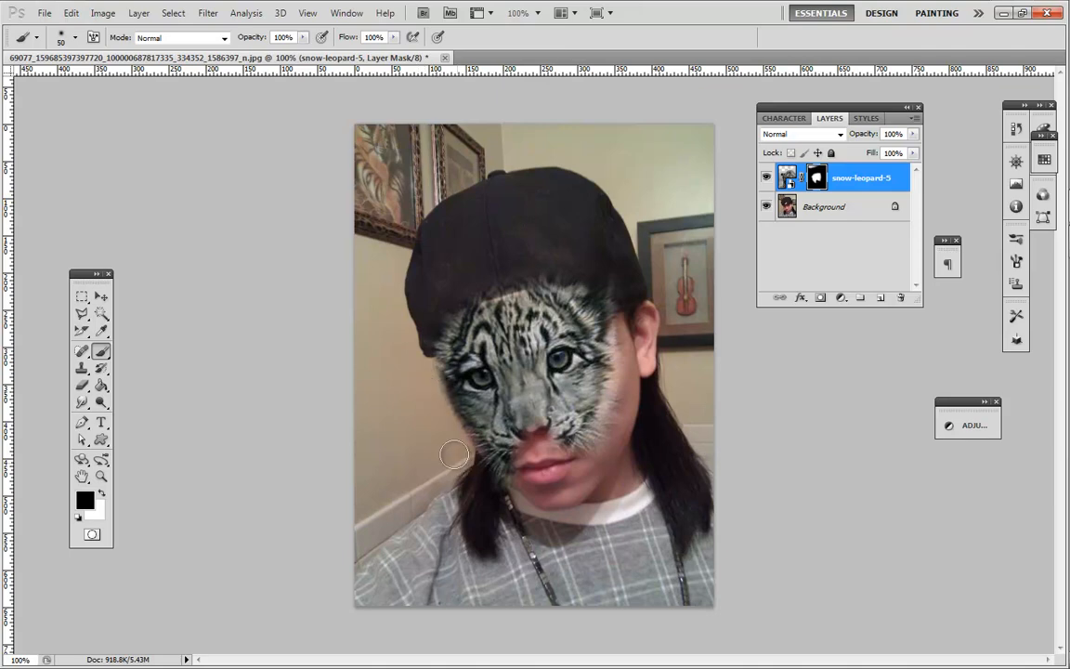
{"action": "mouse_move", "coordinate": [487, 464]}
{"action": "left_mouse_down"}
{"action": "mouse_move", "coordinate": [504, 493]}
{"action": "mouse_move", "coordinate": [492, 461]}
{"action": "mouse_move", "coordinate": [513, 415]}
{"action": "left_mouse_up"}
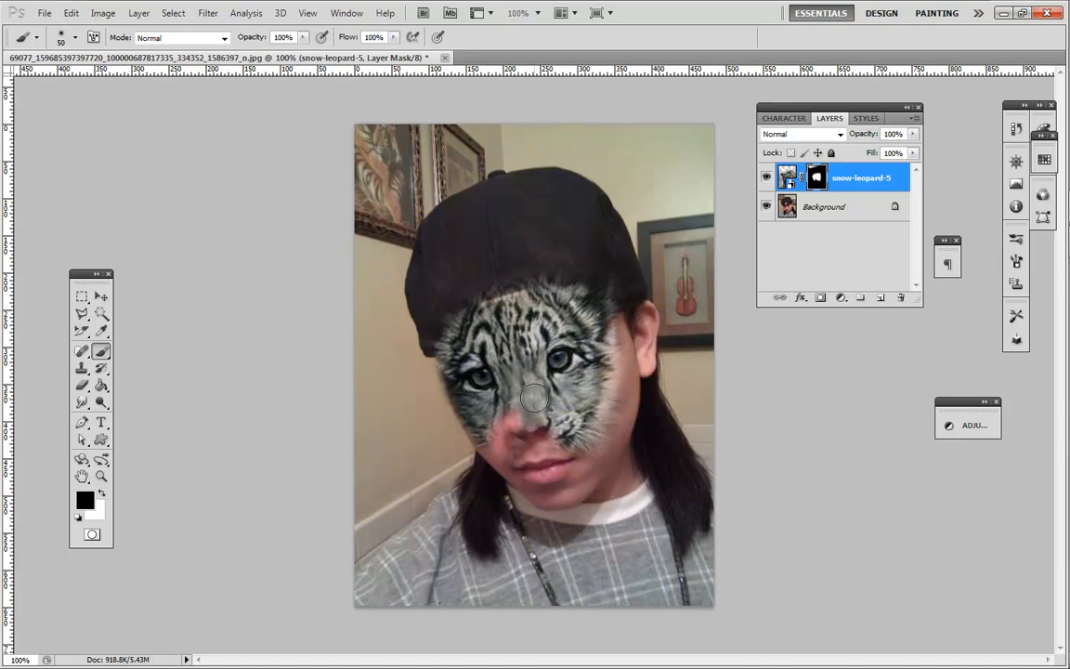
{"action": "key", "text": "x"}
{"action": "mouse_move", "coordinate": [534, 398]}
{"action": "left_mouse_down"}
{"action": "mouse_move", "coordinate": [509, 442]}
{"action": "mouse_move", "coordinate": [503, 434]}
{"action": "mouse_move", "coordinate": [510, 449]}
{"action": "mouse_move", "coordinate": [496, 435]}
{"action": "mouse_move", "coordinate": [517, 465]}
{"action": "mouse_move", "coordinate": [471, 396]}
{"action": "mouse_move", "coordinate": [502, 451]}
{"action": "left_mouse_up"}
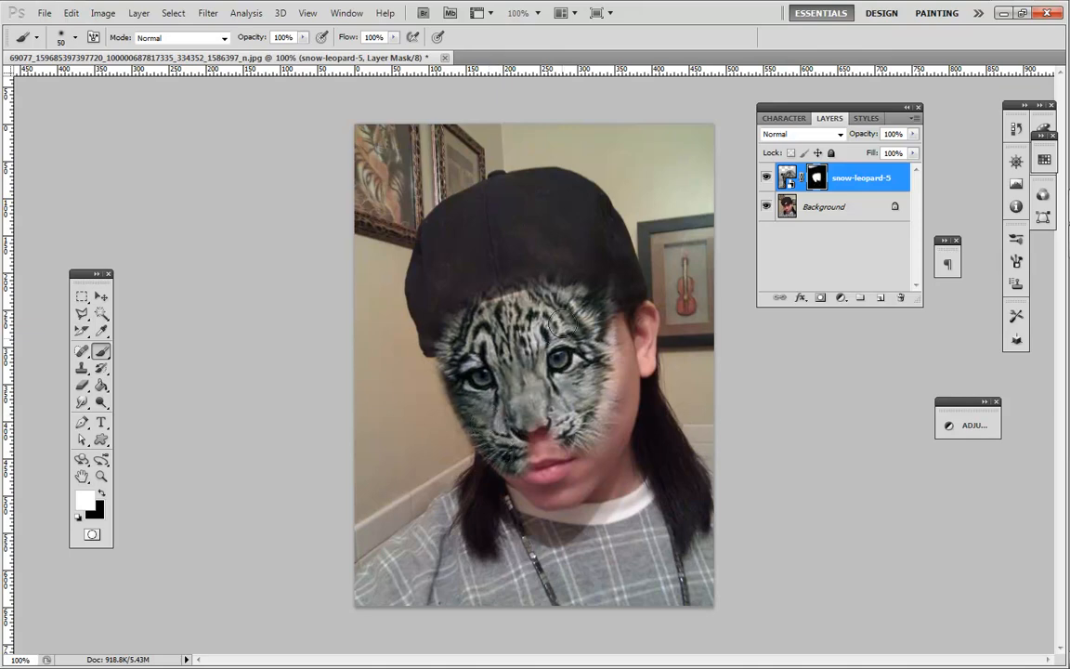
Paint black on the mask over the cub's upper forehead to reveal the badge on the cap.
{"action": "left_click_drag", "start_coordinate": [489, 303], "coordinate": [514, 296]}
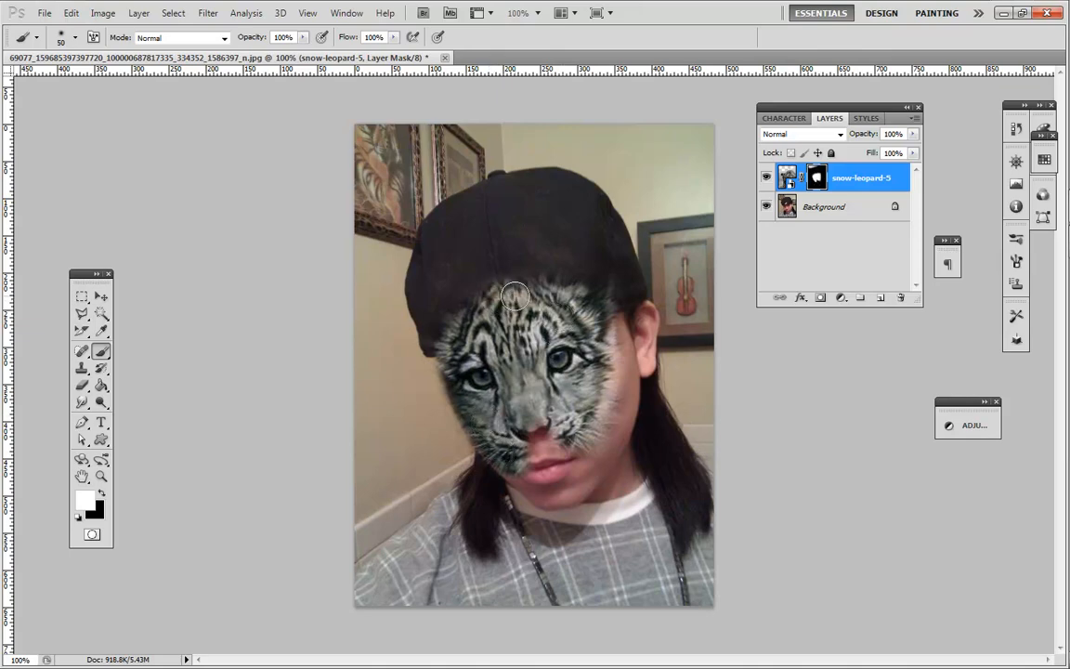
{"action": "key", "text": "x"}
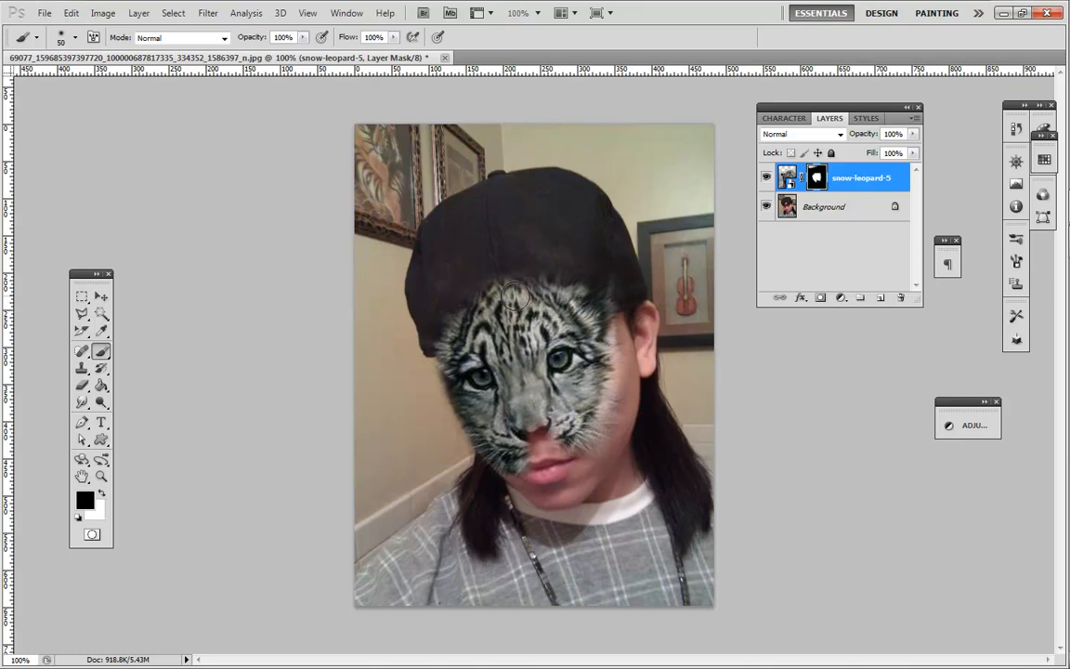
{"action": "mouse_move", "coordinate": [514, 289]}
{"action": "left_mouse_down"}
{"action": "mouse_move", "coordinate": [505, 304]}
{"action": "mouse_move", "coordinate": [495, 289]}
{"action": "mouse_move", "coordinate": [492, 302]}
{"action": "mouse_move", "coordinate": [534, 281]}
{"action": "mouse_move", "coordinate": [512, 304]}
{"action": "left_mouse_up"}
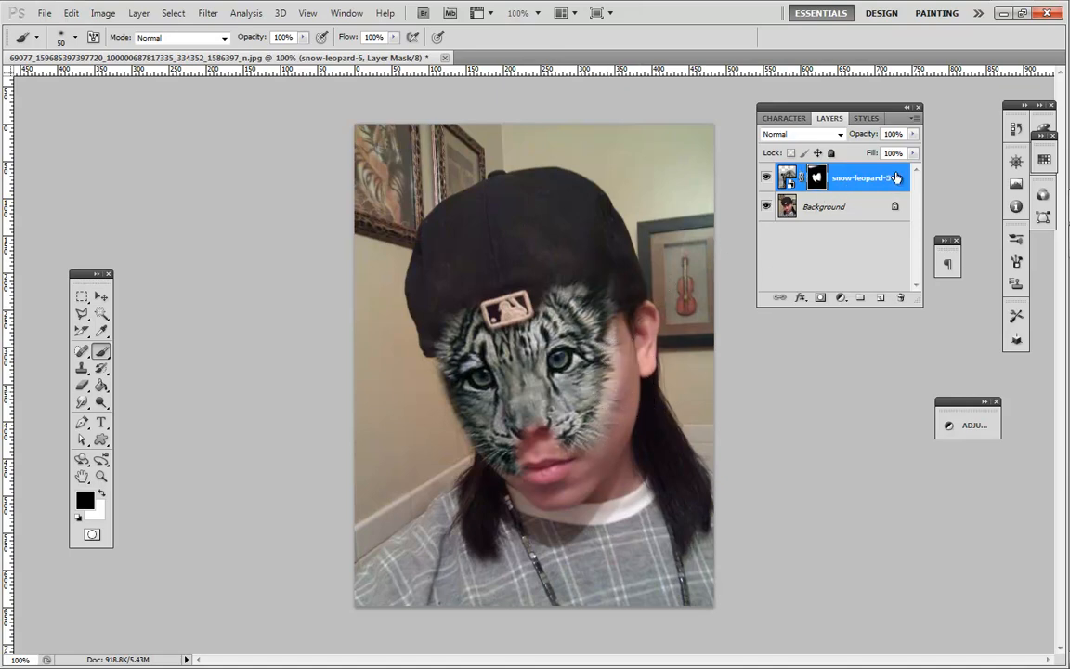
Duplicate the snow-leopard-5 layer and delete the layer mask from the copy.
{"action": "left_click_drag", "start_coordinate": [895, 177], "coordinate": [883, 298]}
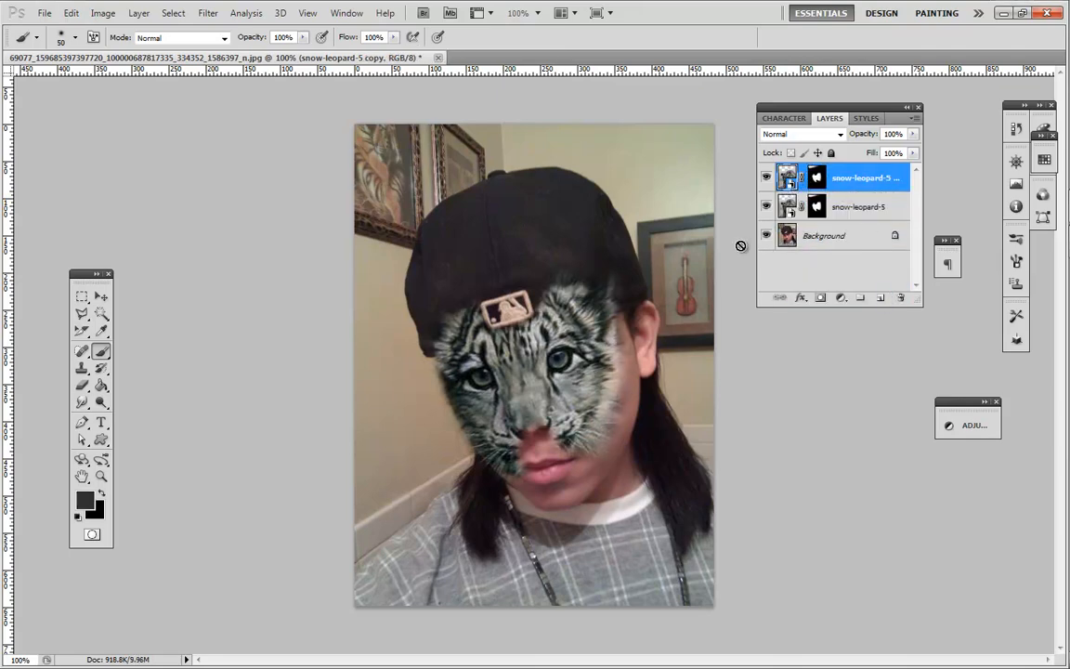
{"action": "right_click", "coordinate": [820, 184]}
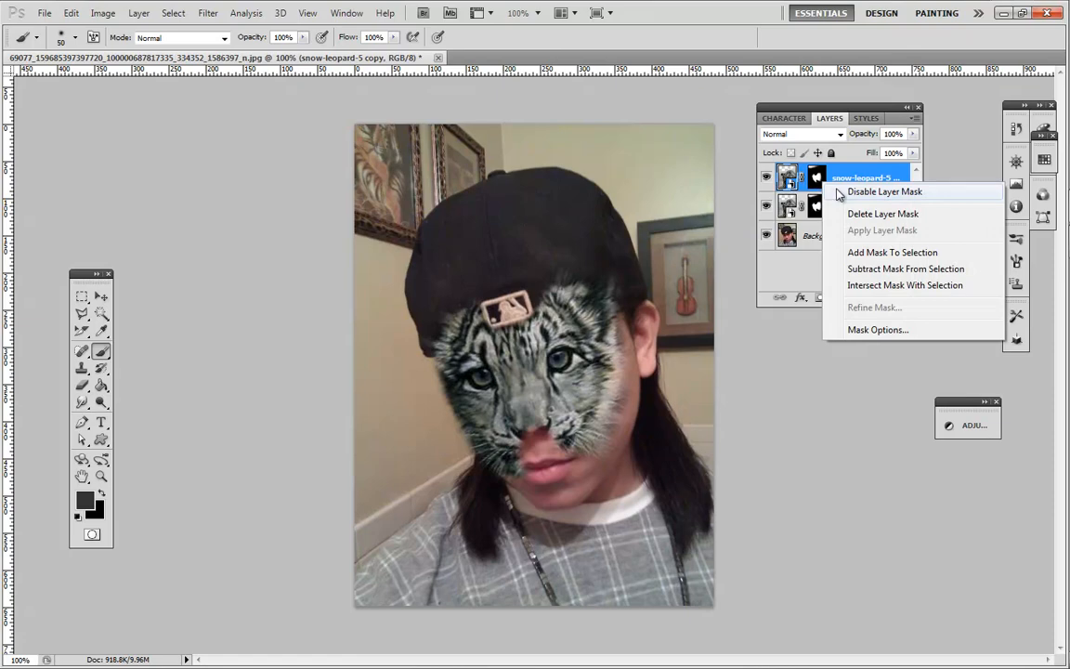
{"action": "left_click", "coordinate": [855, 214]}
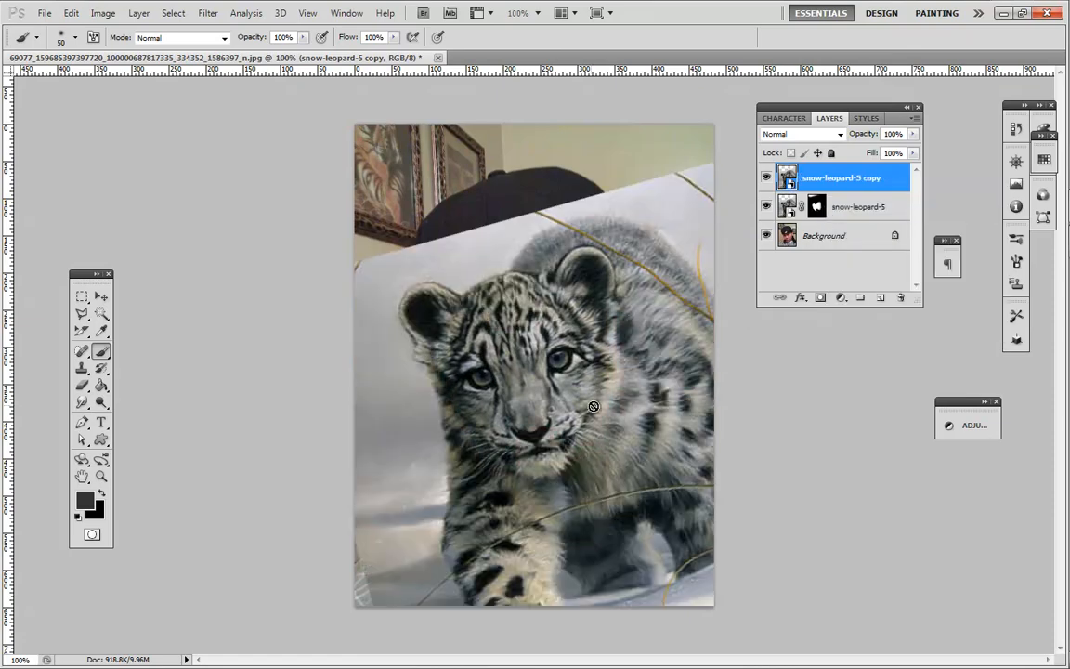
Select the cub's right-hand ear on the snow-leopard-5 copy layer with the Polygonal Lasso tool.
{"action": "left_click", "coordinate": [102, 297]}
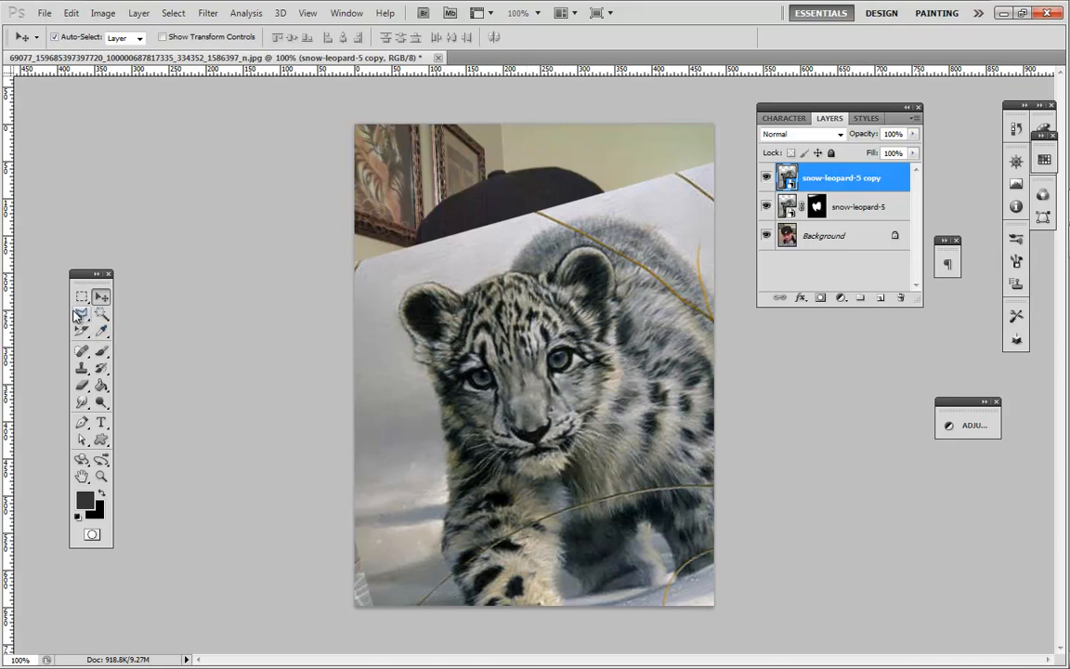
{"action": "left_click", "coordinate": [80, 317]}
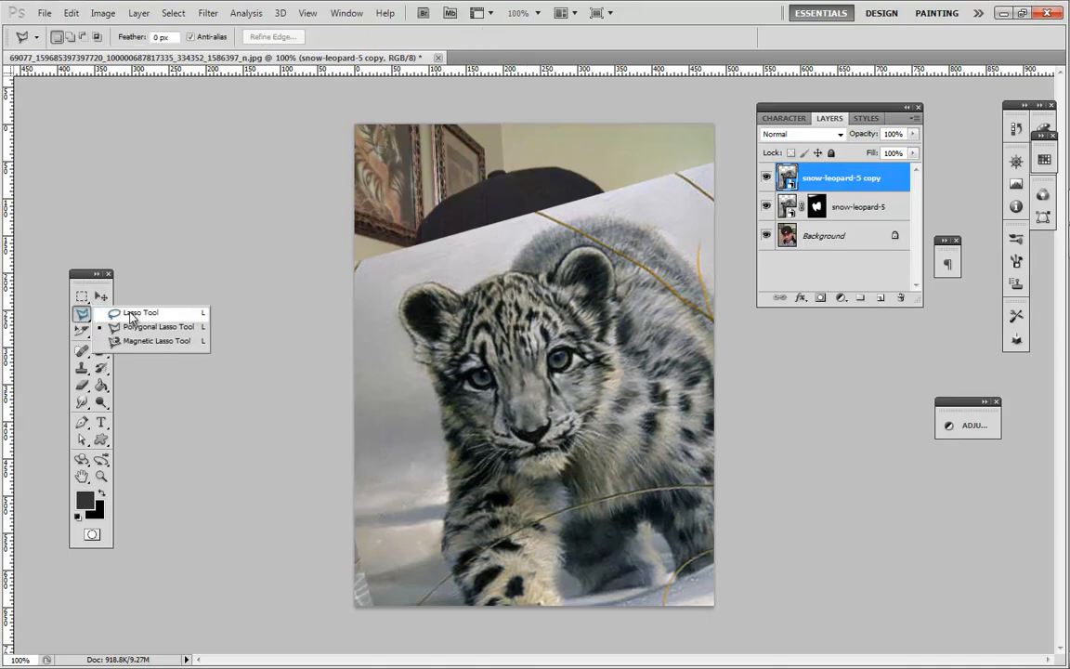
{"action": "left_click", "coordinate": [137, 324]}
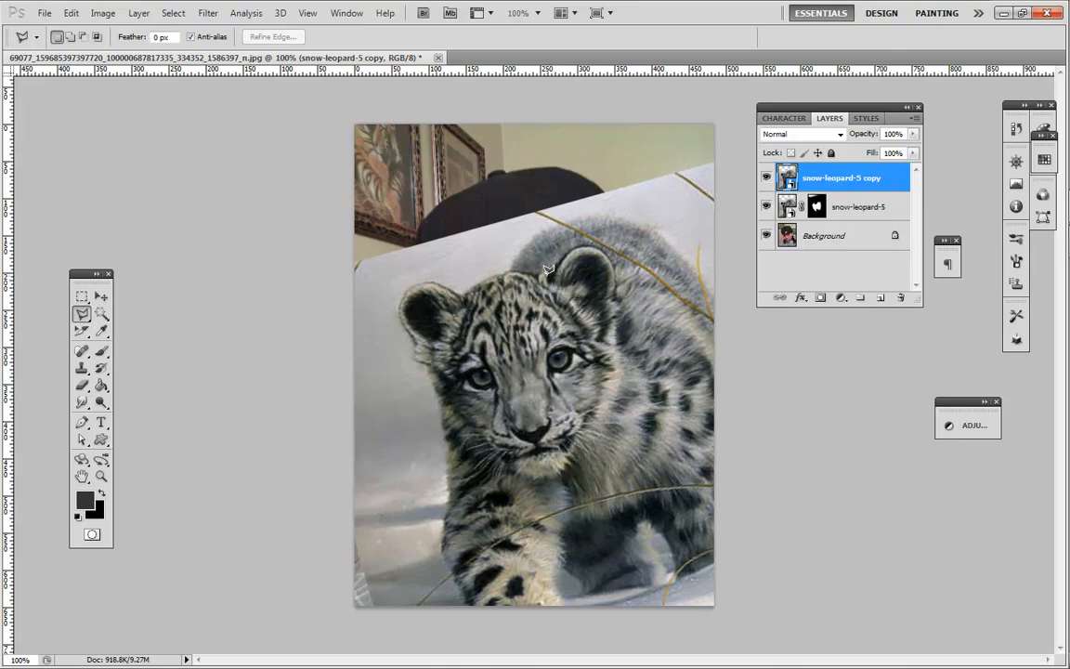
{"action": "left_click", "coordinate": [766, 181]}
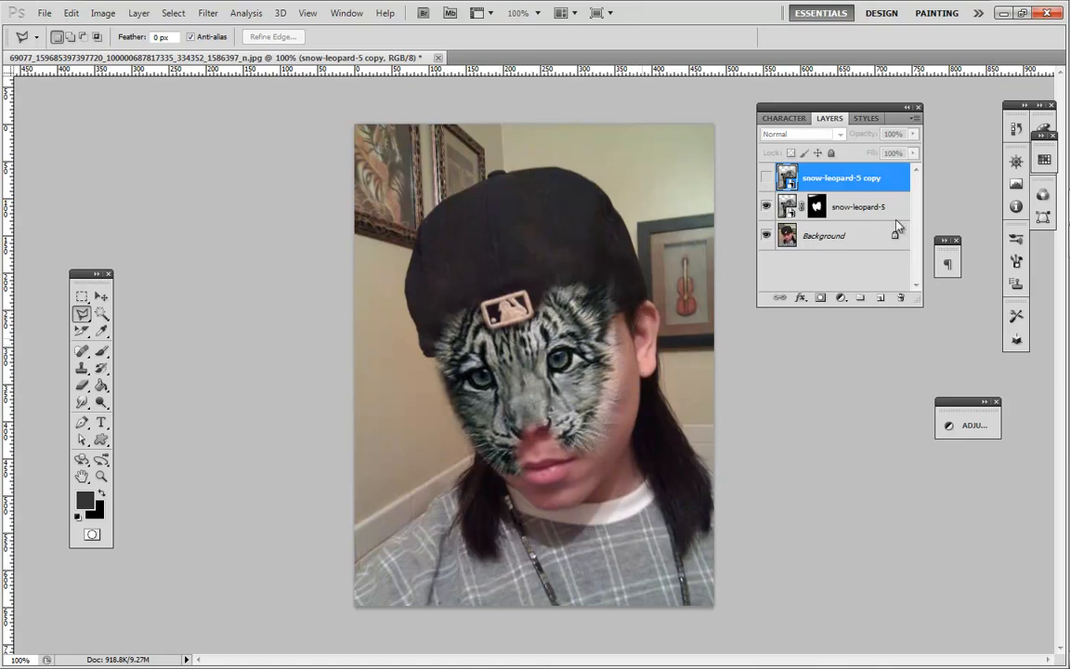
{"action": "left_click", "coordinate": [767, 180]}
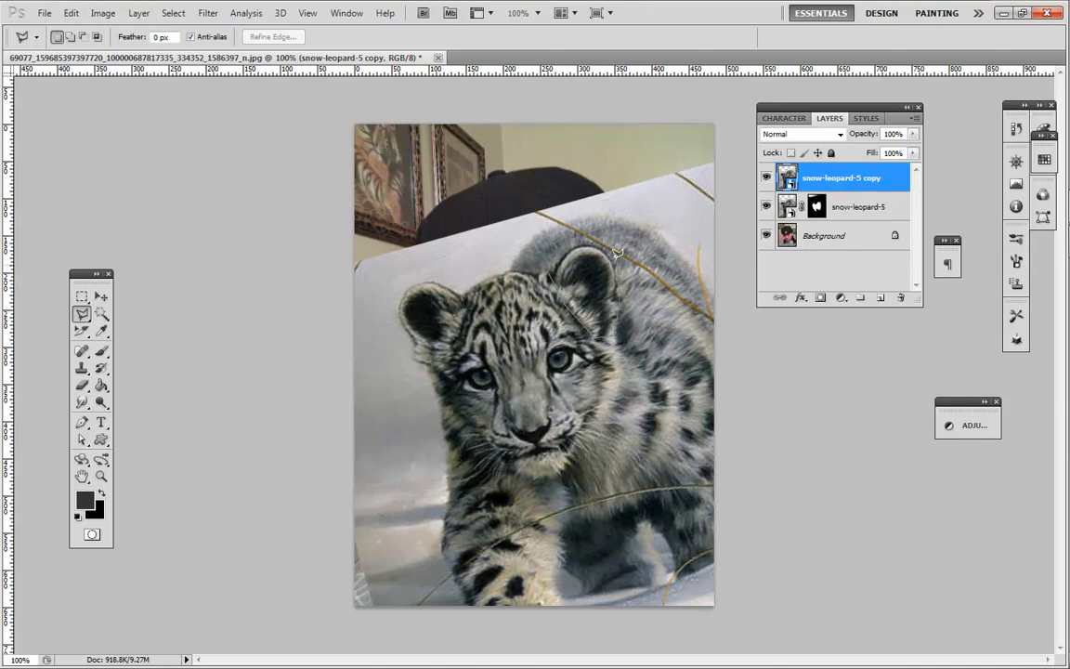
{"action": "left_click", "coordinate": [549, 265]}
{"action": "left_click", "coordinate": [186, 13]}
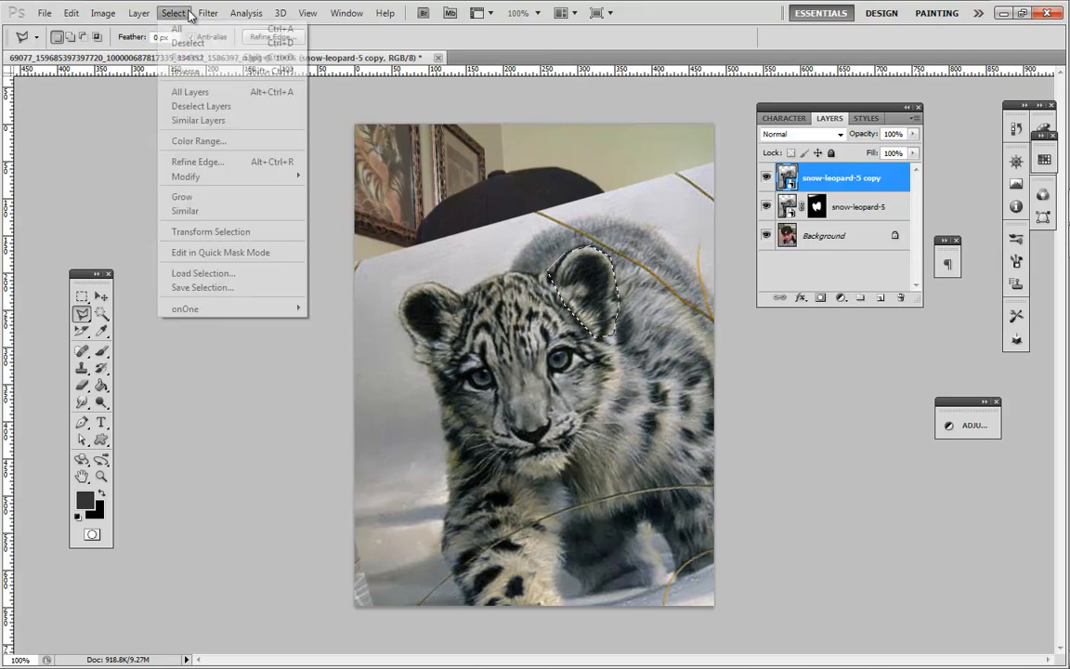
{"action": "left_click", "coordinate": [186, 71]}
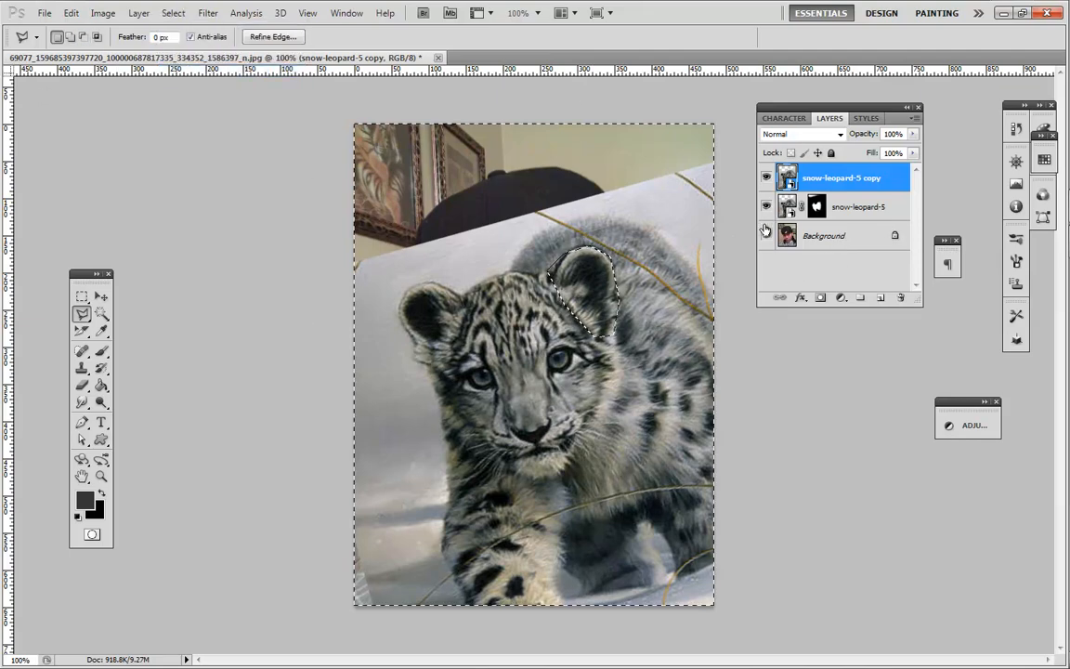
{"action": "left_click", "coordinate": [819, 298]}
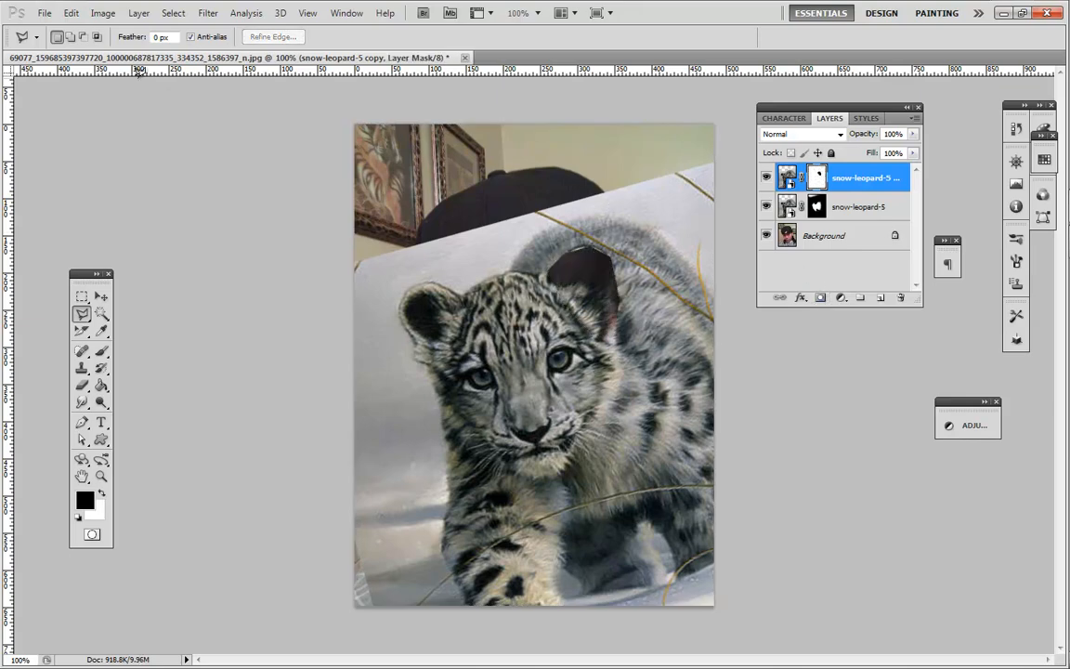
{"action": "key", "text": "ctrl+z"}
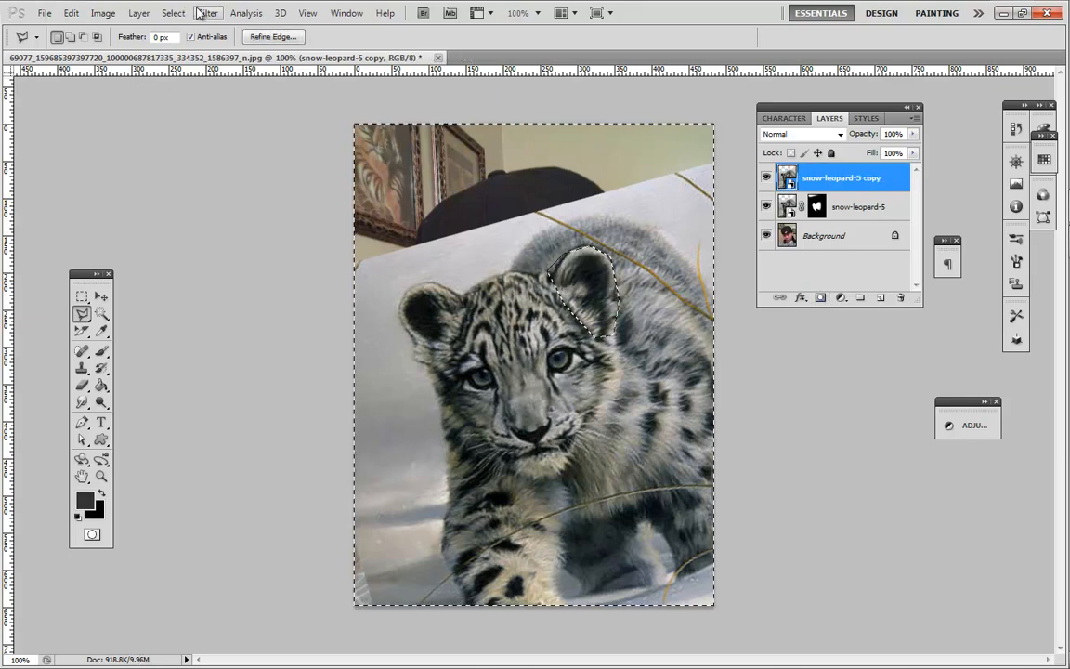
{"action": "left_click", "coordinate": [173, 13]}
{"action": "left_click", "coordinate": [185, 70]}
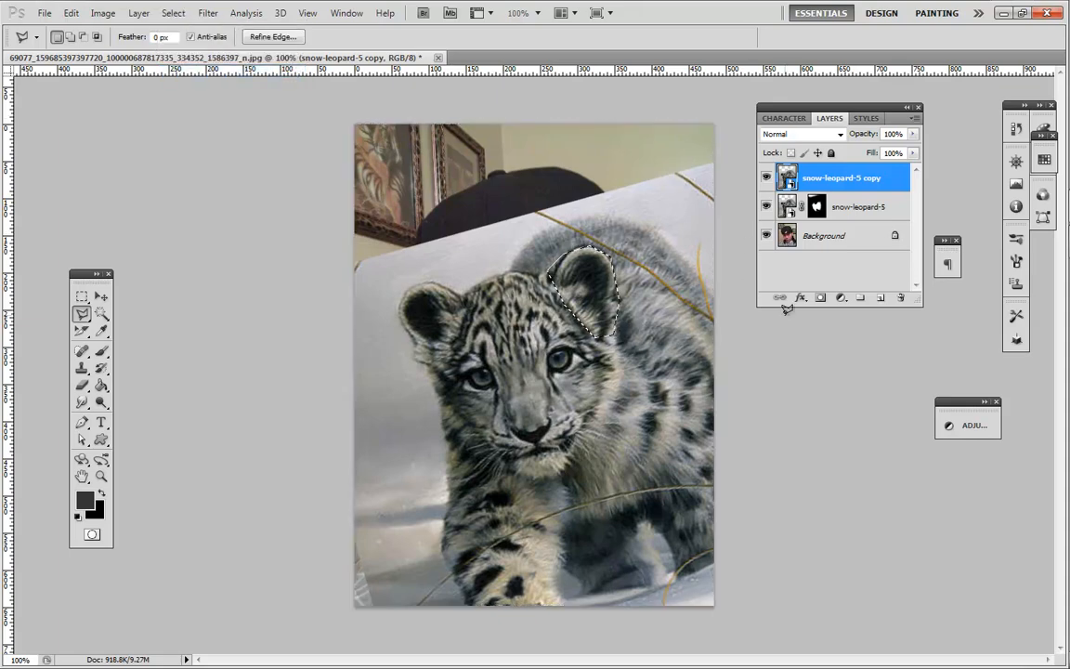
Mask the snow-leopard-5 copy layer to the selected ear and move the isolated ear beside the man's visible ear.
{"action": "left_click", "coordinate": [820, 298]}
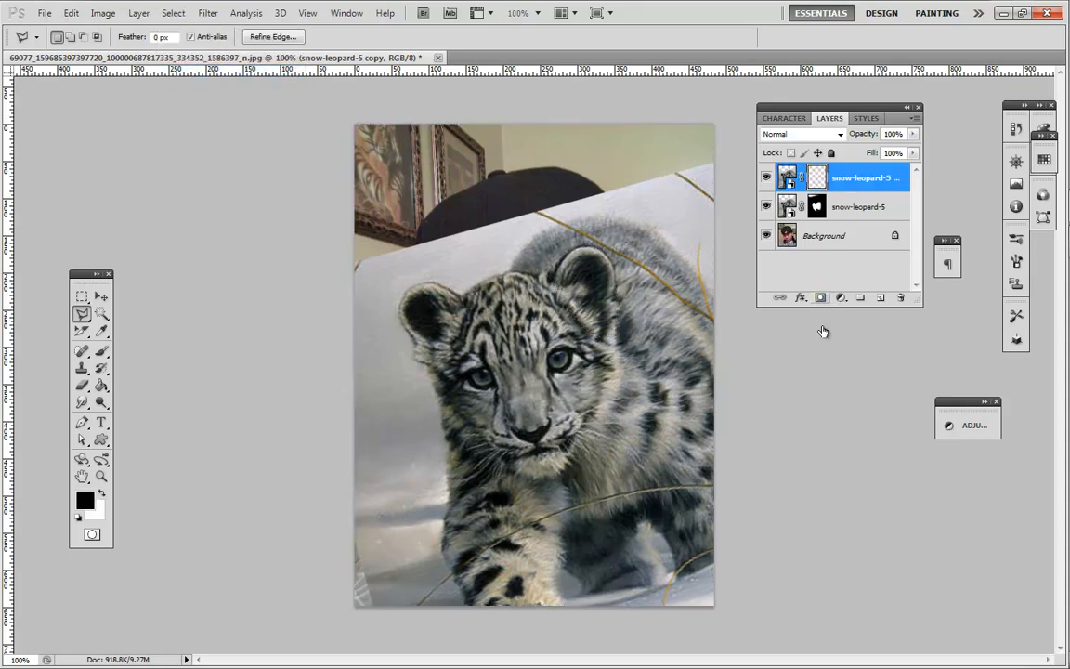
{"action": "left_click", "coordinate": [101, 298]}
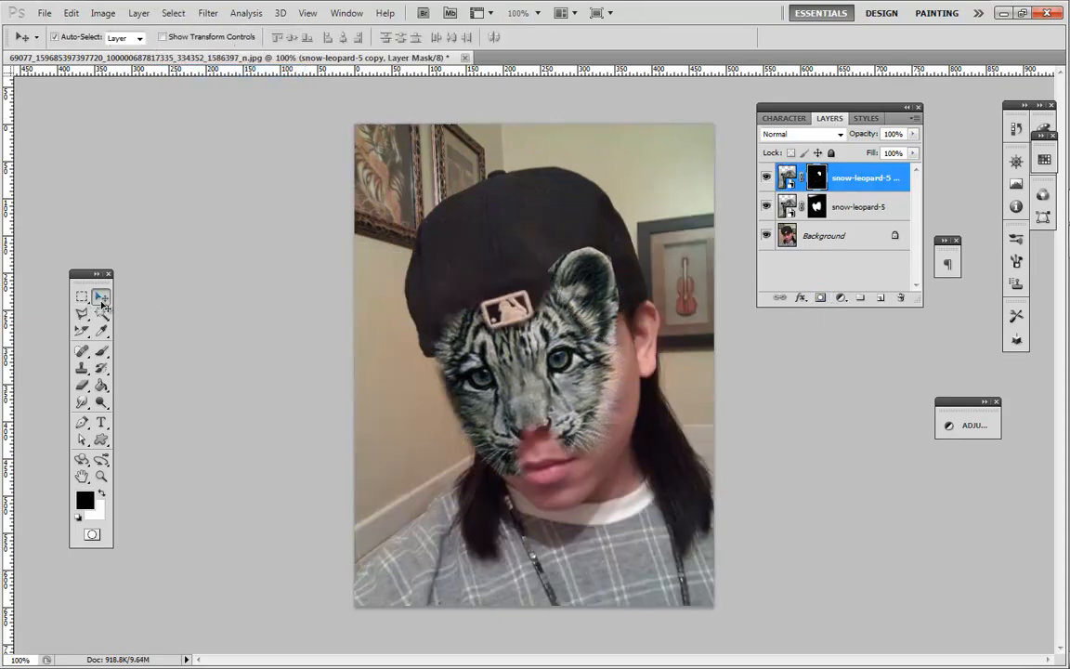
{"action": "left_click_drag", "start_coordinate": [612, 269], "coordinate": [689, 305]}
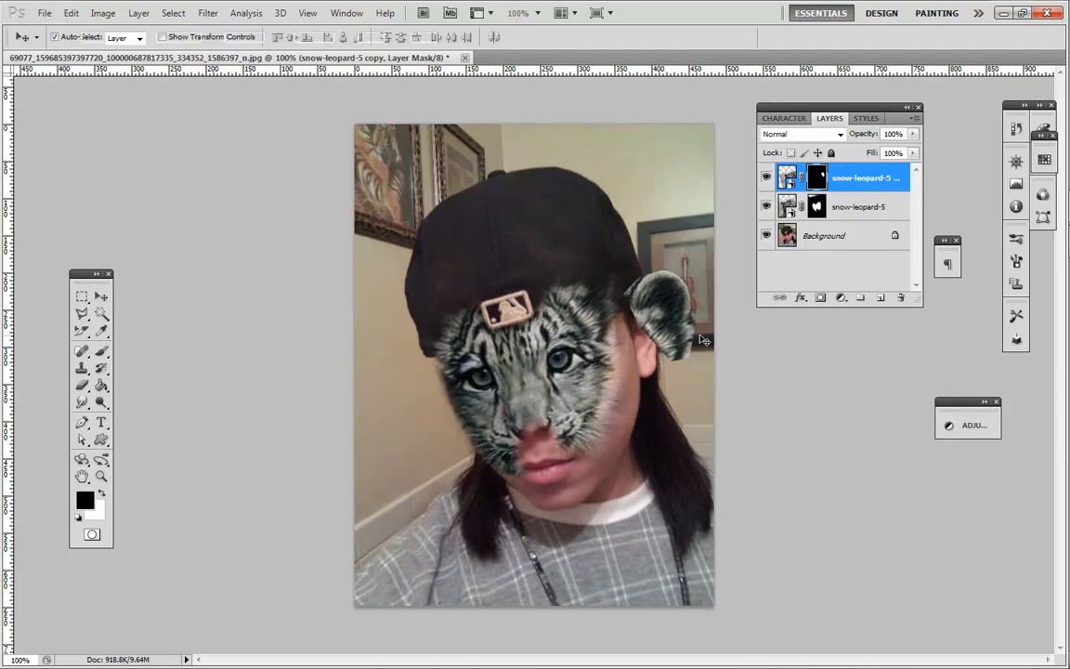
Free-transform the isolated ear, rotating it clockwise about 26° and moving it over the man's visible ear.
{"action": "key", "text": "ctrl+t"}
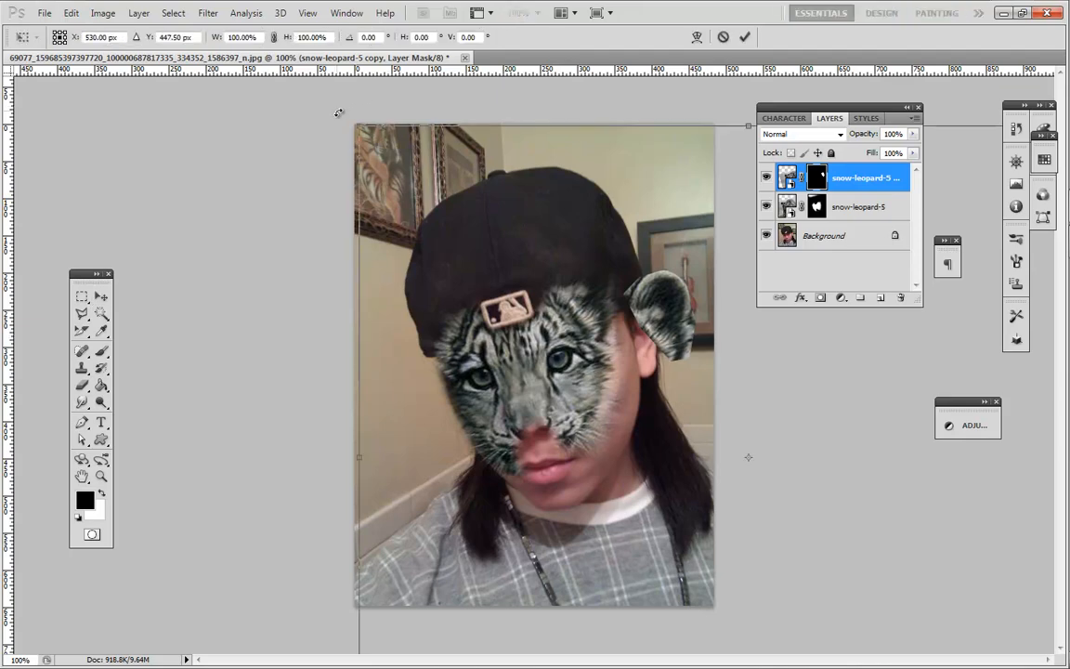
{"action": "left_click_drag", "start_coordinate": [339, 113], "coordinate": [549, 129]}
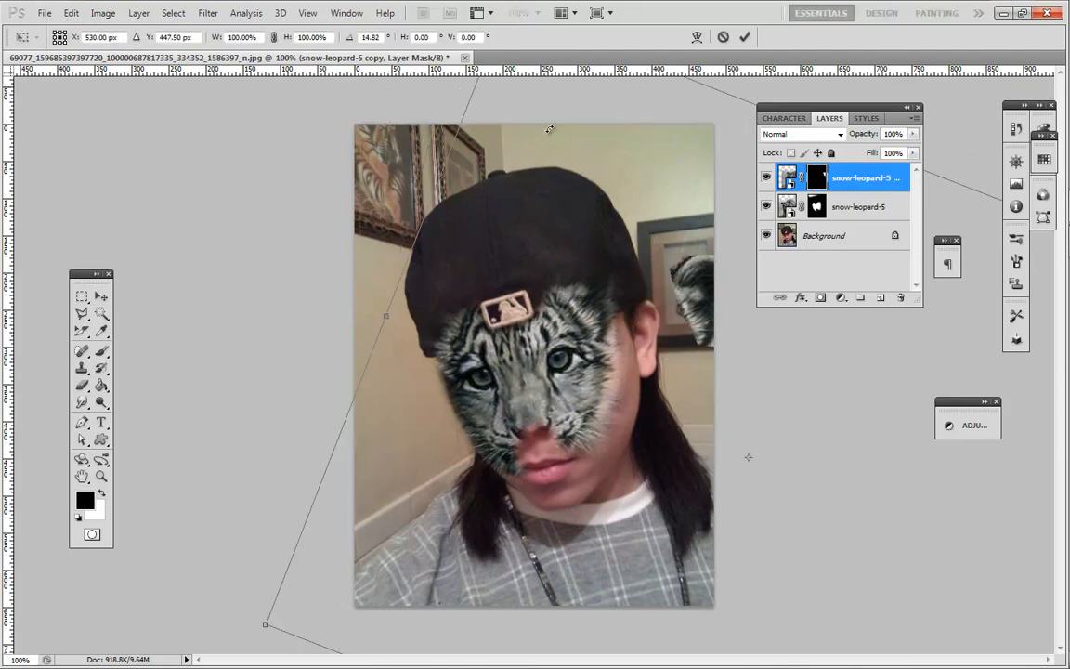
{"action": "left_click_drag", "start_coordinate": [691, 327], "coordinate": [640, 358]}
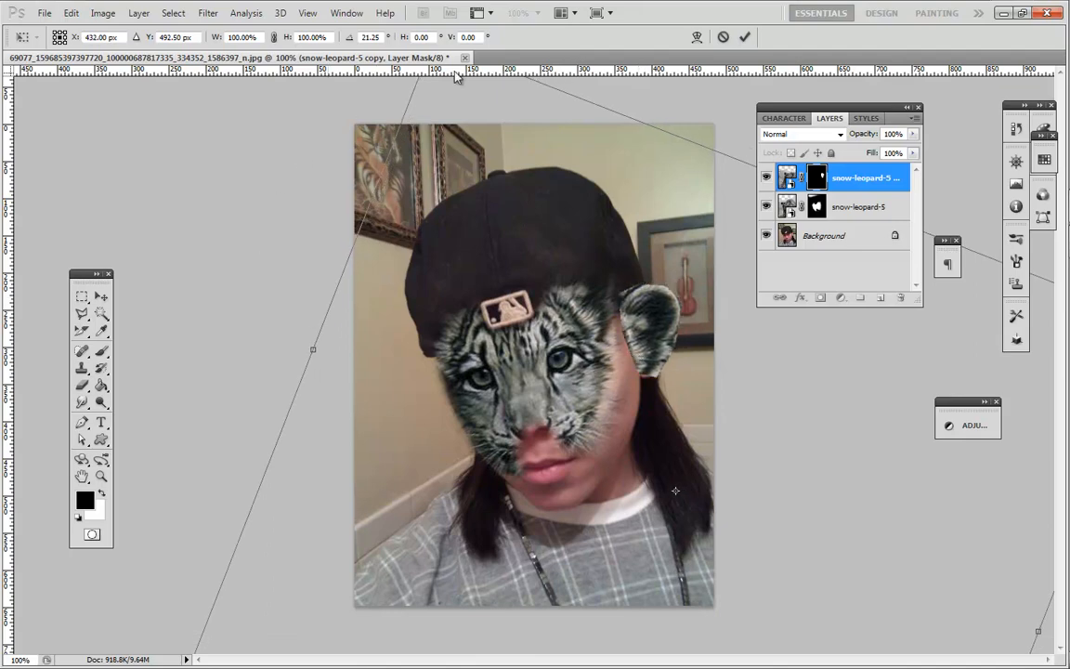
{"action": "key", "text": "ctrl+minus"}
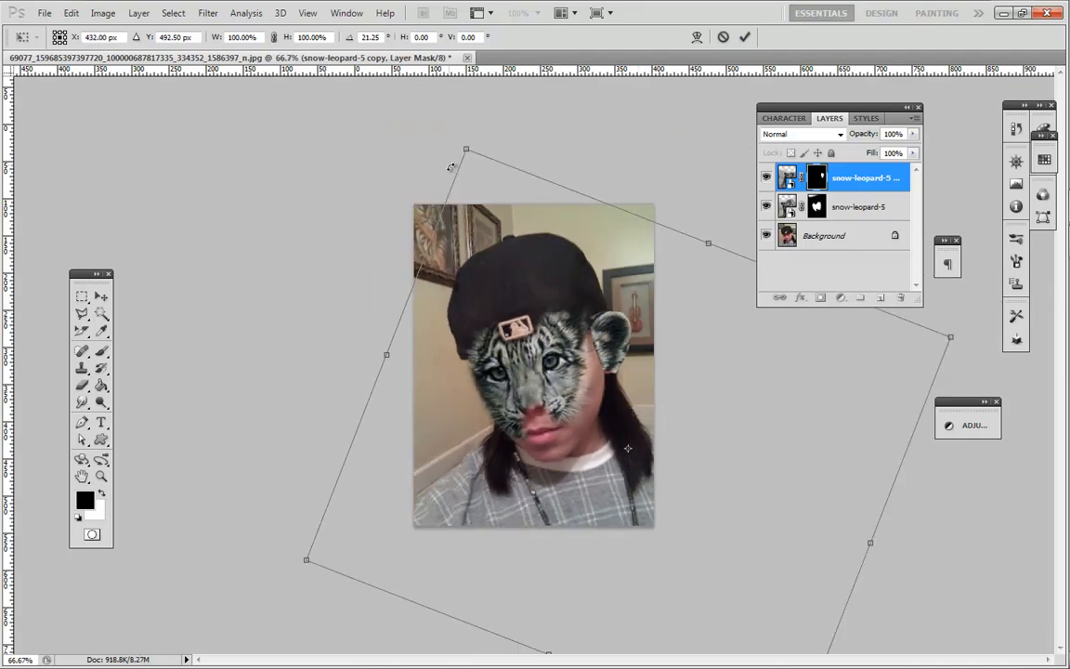
{"action": "left_click_drag", "start_coordinate": [454, 131], "coordinate": [497, 119]}
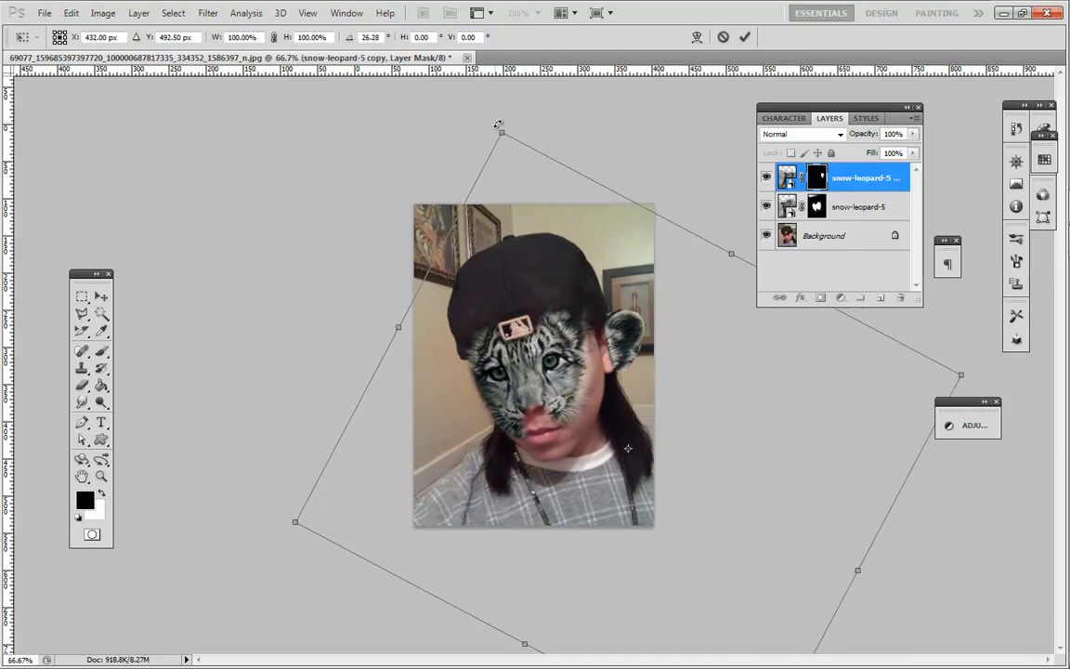
Fine-tune the ear's rotation to about 28°, shift it inward and slightly down against the cap edge, and apply the transform.
{"action": "key", "text": "Left"}
{"action": "key", "text": "Left"}
{"action": "key", "text": "Left"}
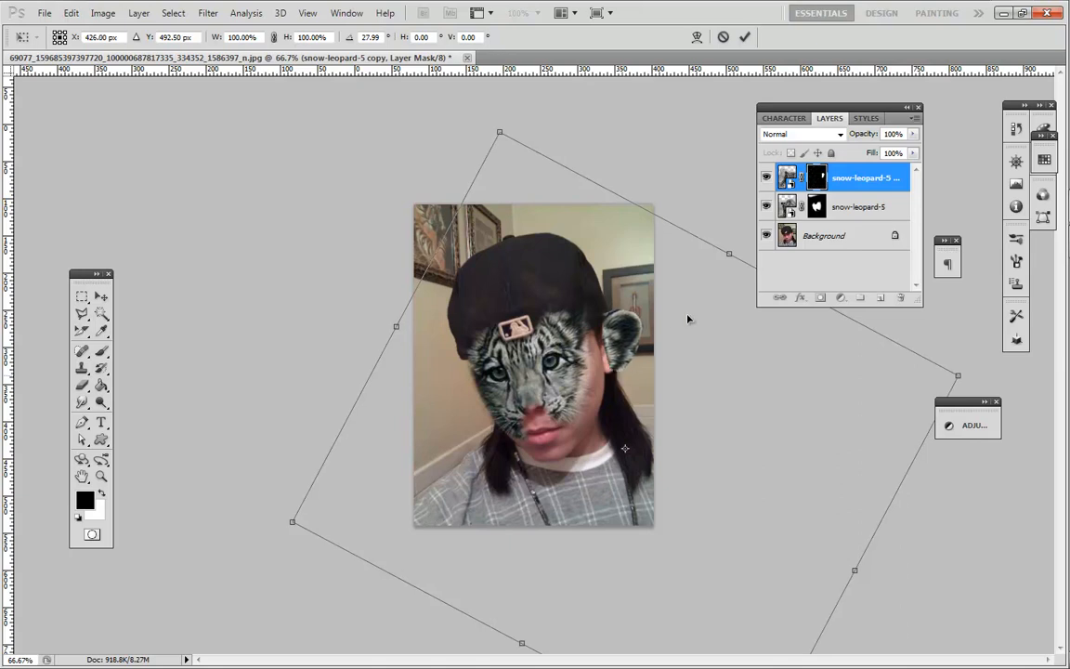
{"action": "key", "text": "Left"}
{"action": "key", "text": "Left"}
{"action": "key", "text": "Left"}
{"action": "key", "text": "Left"}
{"action": "key", "text": "Left"}
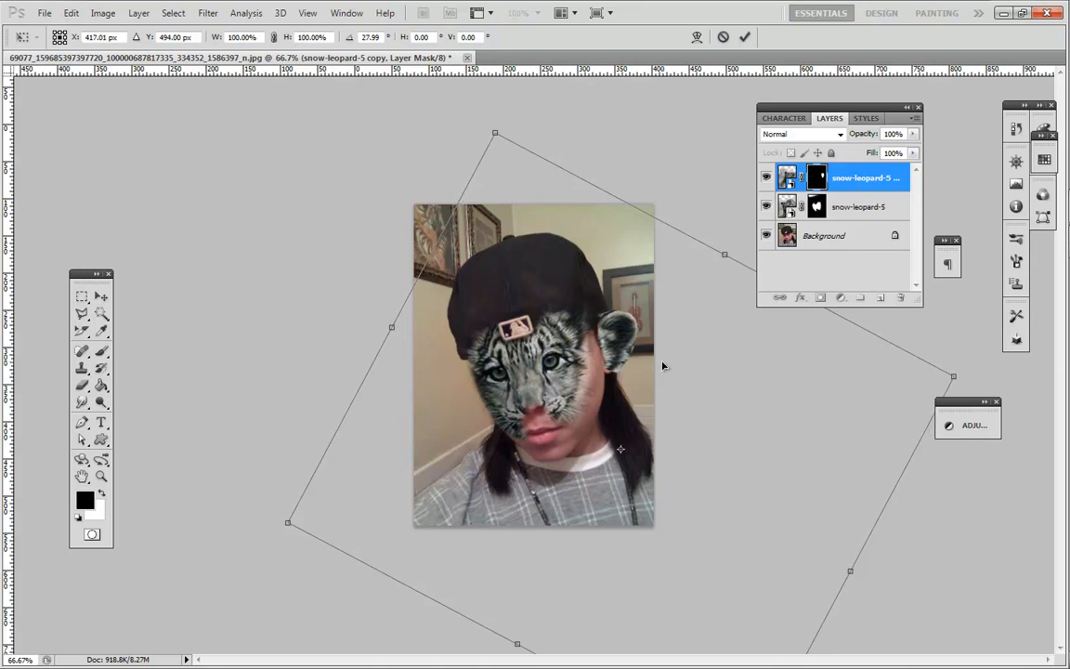
{"action": "left_click_drag", "start_coordinate": [663, 365], "coordinate": [657, 368]}
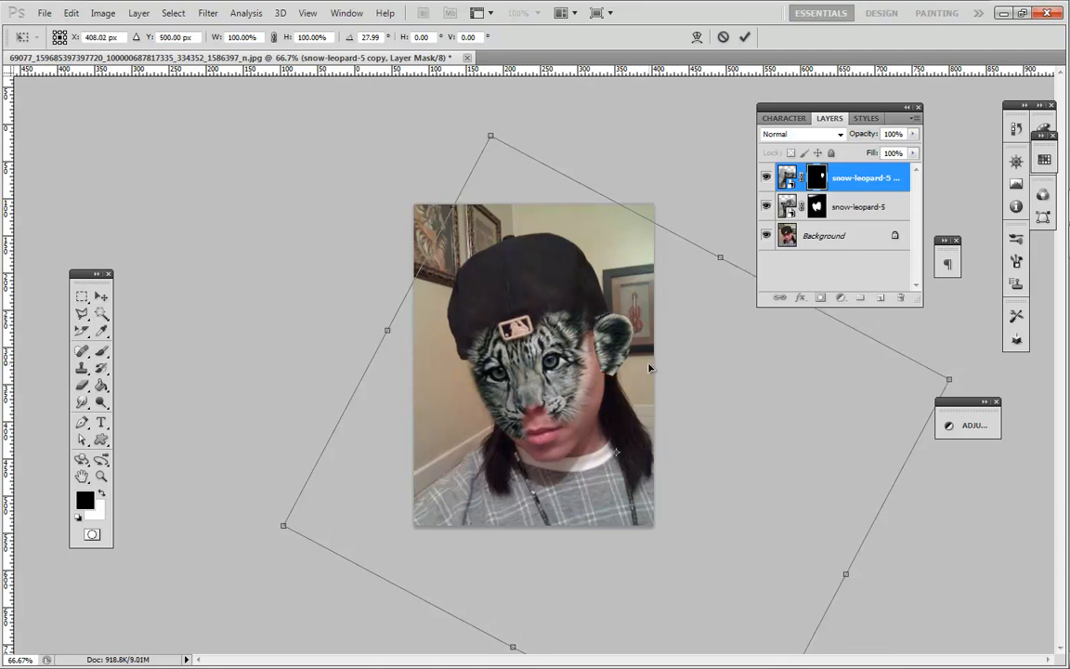
{"action": "key", "text": "Return"}
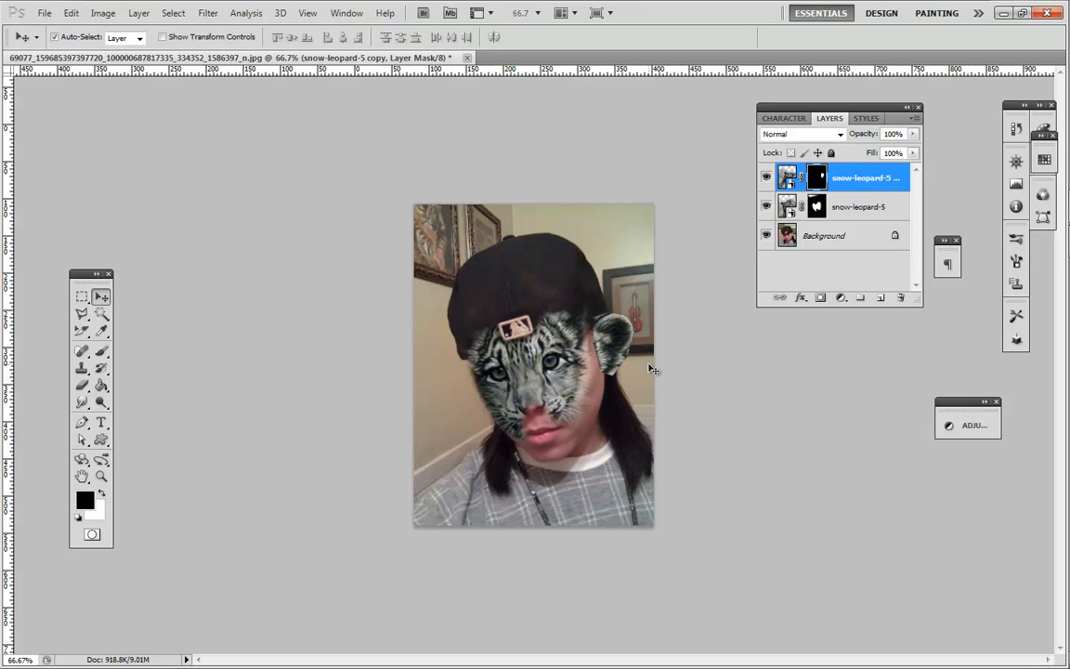
Paint white on the snow-leopard-5 layer mask to extend the cub's fur across the bare cheek up to the new ear.
{"action": "key", "text": "ctrl+plus"}
{"action": "key", "text": "ctrl+plus"}
{"action": "key", "text": "ctrl+plus"}
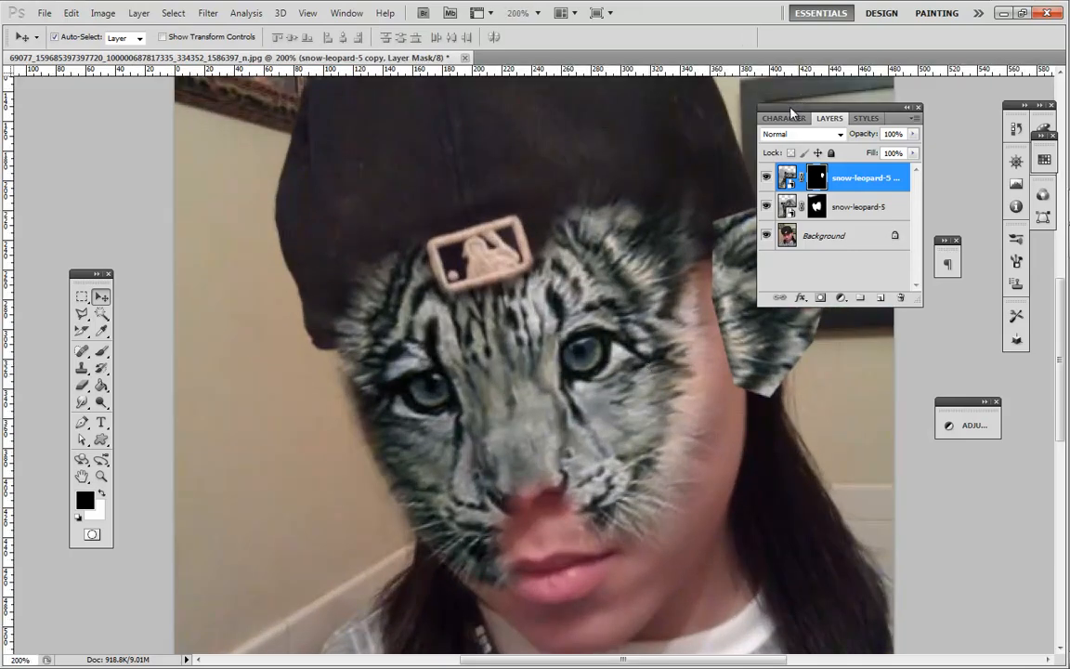
{"action": "left_click_drag", "start_coordinate": [797, 107], "coordinate": [322, 174]}
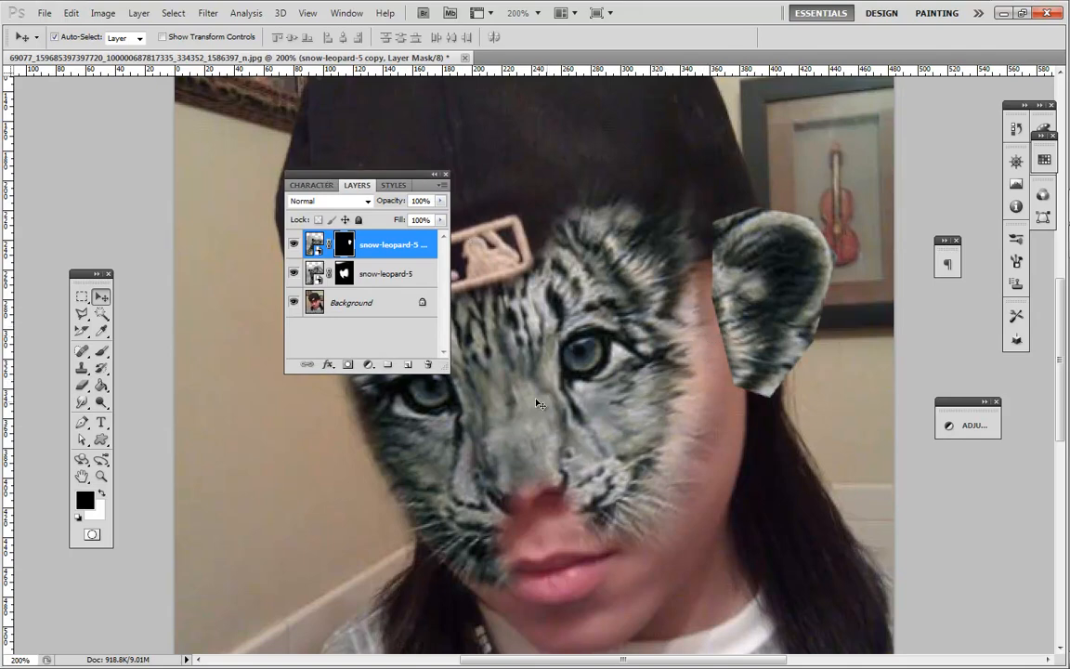
{"action": "left_click", "coordinate": [346, 276]}
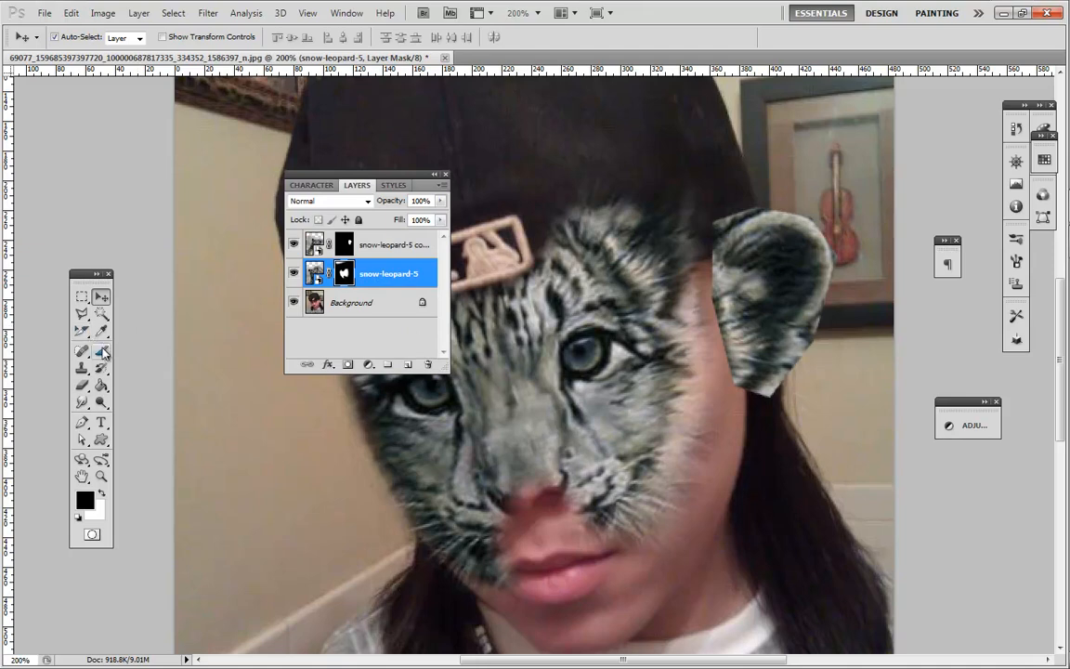
{"action": "key", "text": "b"}
{"action": "left_click", "coordinate": [101, 493]}
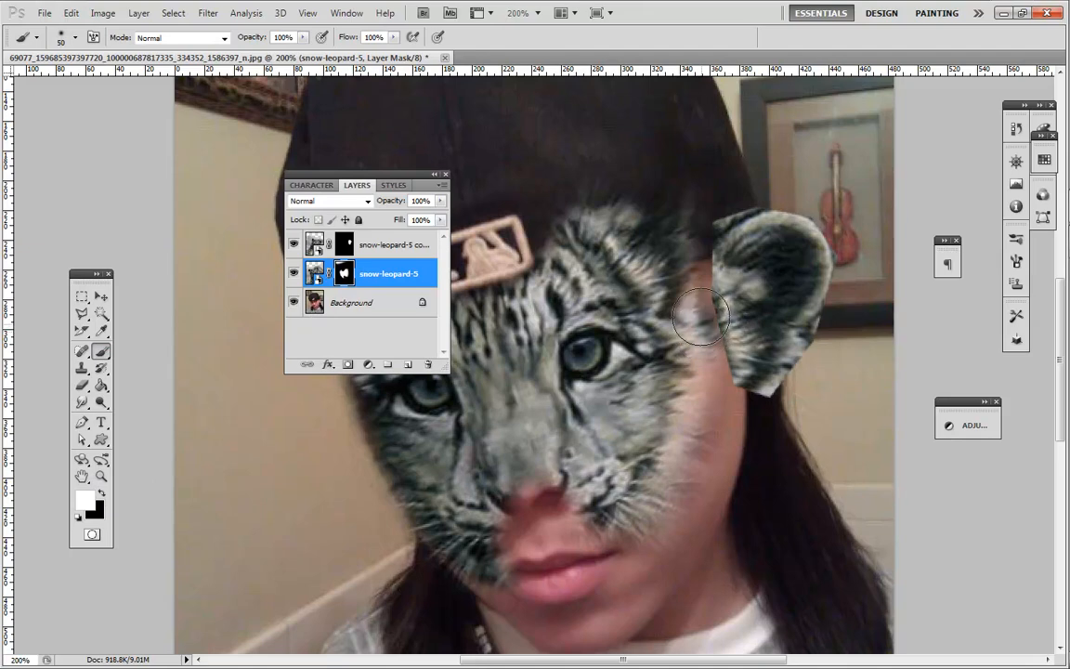
{"action": "mouse_move", "coordinate": [706, 320]}
{"action": "left_mouse_down"}
{"action": "mouse_move", "coordinate": [698, 272]}
{"action": "mouse_move", "coordinate": [722, 377]}
{"action": "mouse_move", "coordinate": [709, 490]}
{"action": "mouse_move", "coordinate": [666, 539]}
{"action": "mouse_move", "coordinate": [684, 500]}
{"action": "mouse_move", "coordinate": [715, 473]}
{"action": "mouse_move", "coordinate": [711, 422]}
{"action": "mouse_move", "coordinate": [714, 476]}
{"action": "left_mouse_up"}
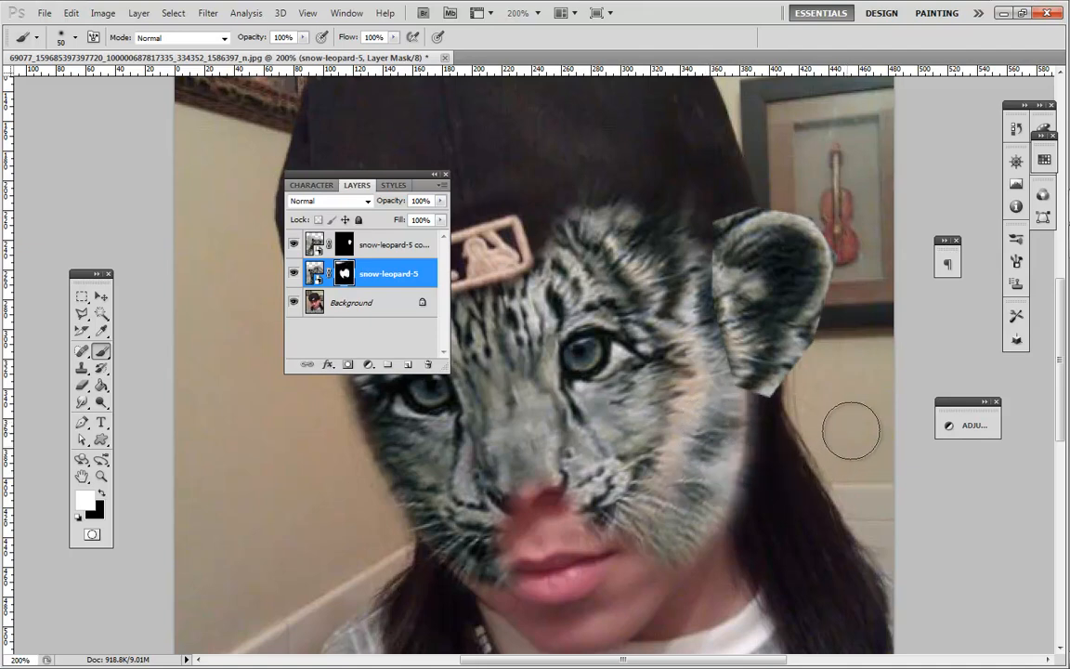
Trim the fur spilling onto the hair along the cheek's outer edge by painting black on the mask with a 20 px brush.
{"action": "key", "text": "x"}
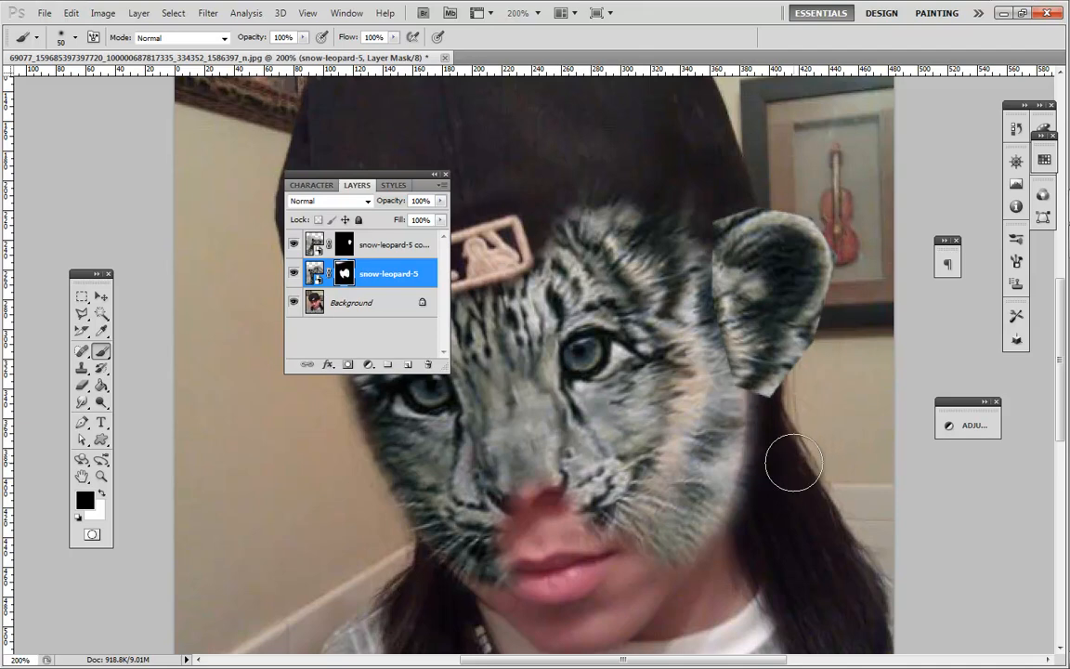
{"action": "key", "text": "bracketleft"}
{"action": "key", "text": "bracketleft"}
{"action": "key", "text": "bracketleft"}
{"action": "key", "text": "bracketleft"}
{"action": "key", "text": "bracketleft"}
{"action": "key", "text": "bracketleft"}
{"action": "left_click_drag", "start_coordinate": [758, 490], "coordinate": [757, 464]}
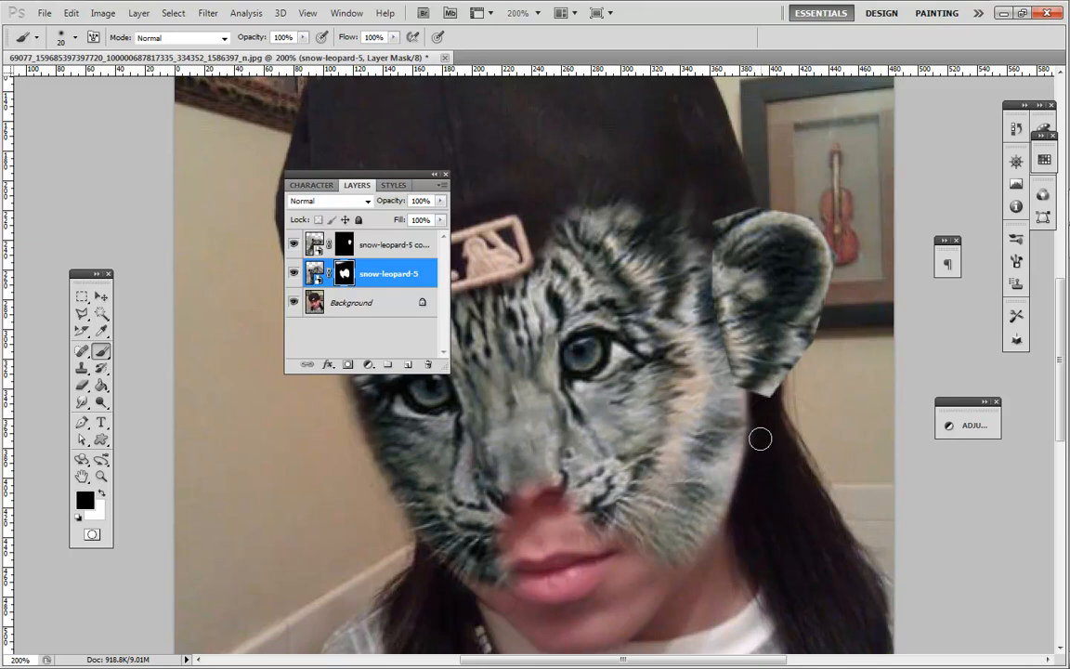
Refine the ear on the snow-leopard-5 copy mask, removing its sharp lower corner and painting white to restore the furry outer rim.
{"action": "left_click", "coordinate": [345, 249]}
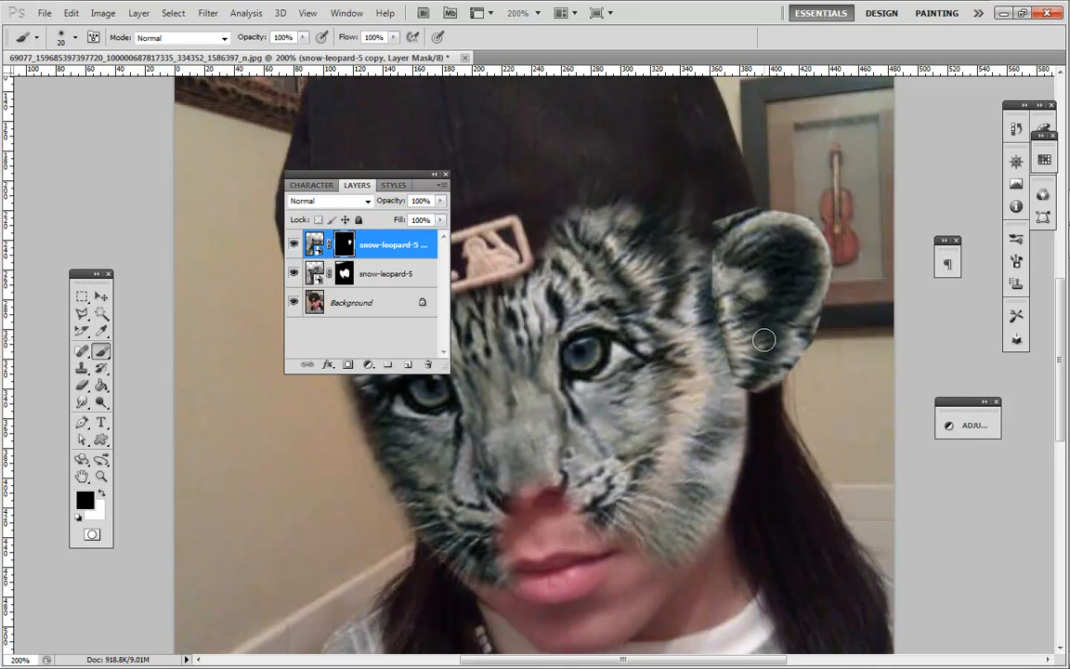
{"action": "key", "text": "x"}
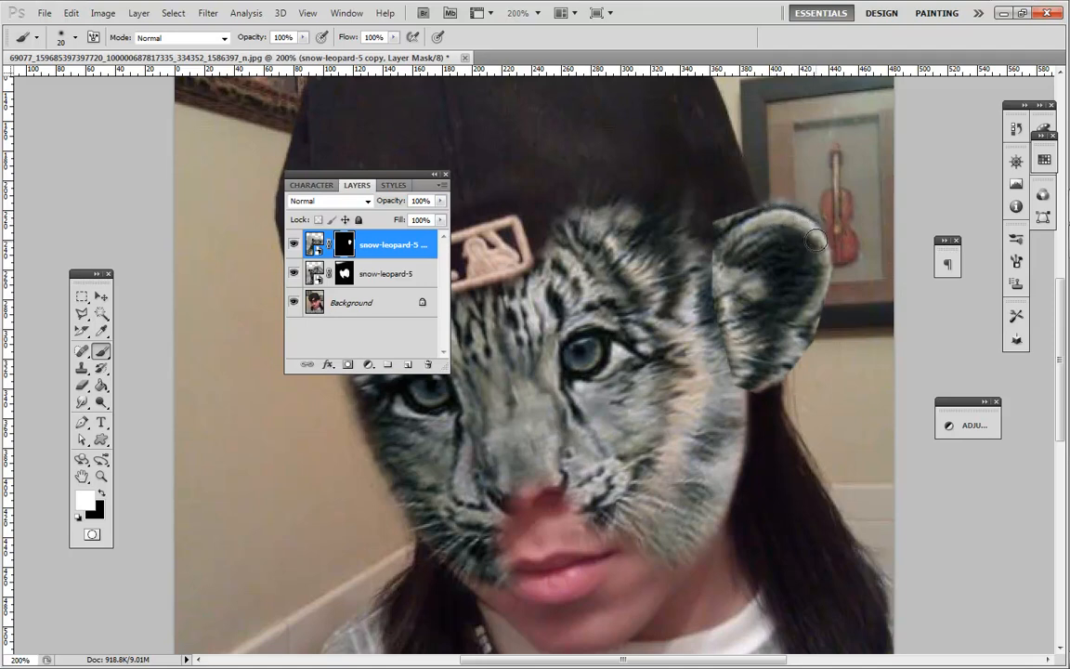
{"action": "mouse_move", "coordinate": [826, 252]}
{"action": "left_mouse_down"}
{"action": "mouse_move", "coordinate": [817, 310]}
{"action": "mouse_move", "coordinate": [821, 285]}
{"action": "left_mouse_up"}
{"action": "mouse_move", "coordinate": [805, 326]}
{"action": "left_mouse_down"}
{"action": "mouse_move", "coordinate": [763, 378]}
{"action": "mouse_move", "coordinate": [756, 338]}
{"action": "mouse_move", "coordinate": [718, 335]}
{"action": "left_mouse_up"}
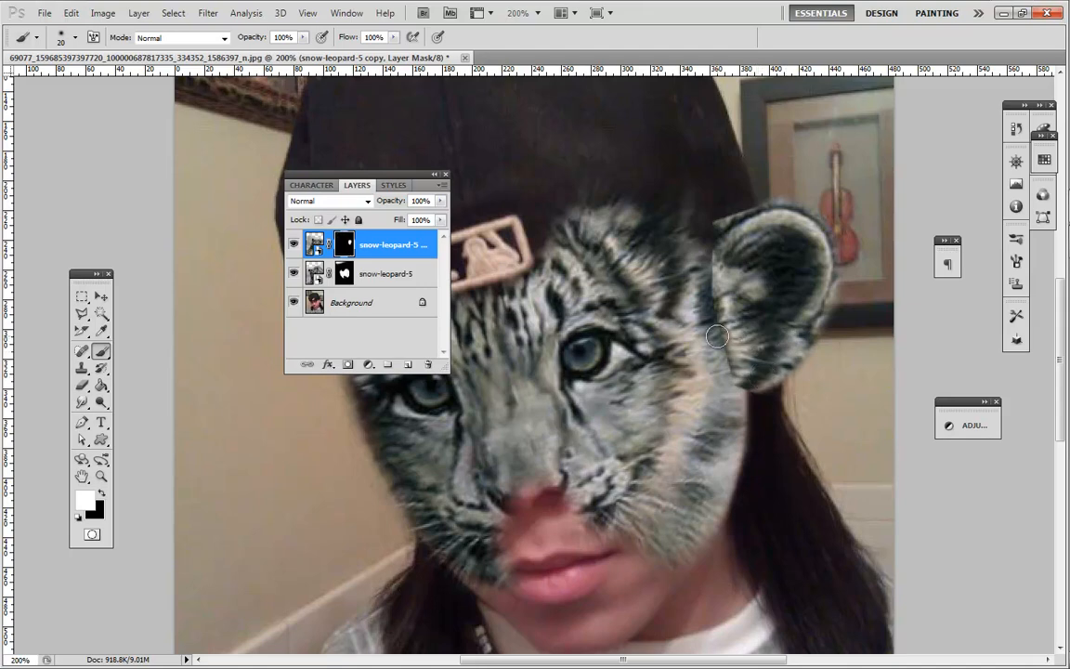
Paint black on the copy's mask along the ear's inner and upper edges to blend it into the cap and cheek.
{"action": "key", "text": "x"}
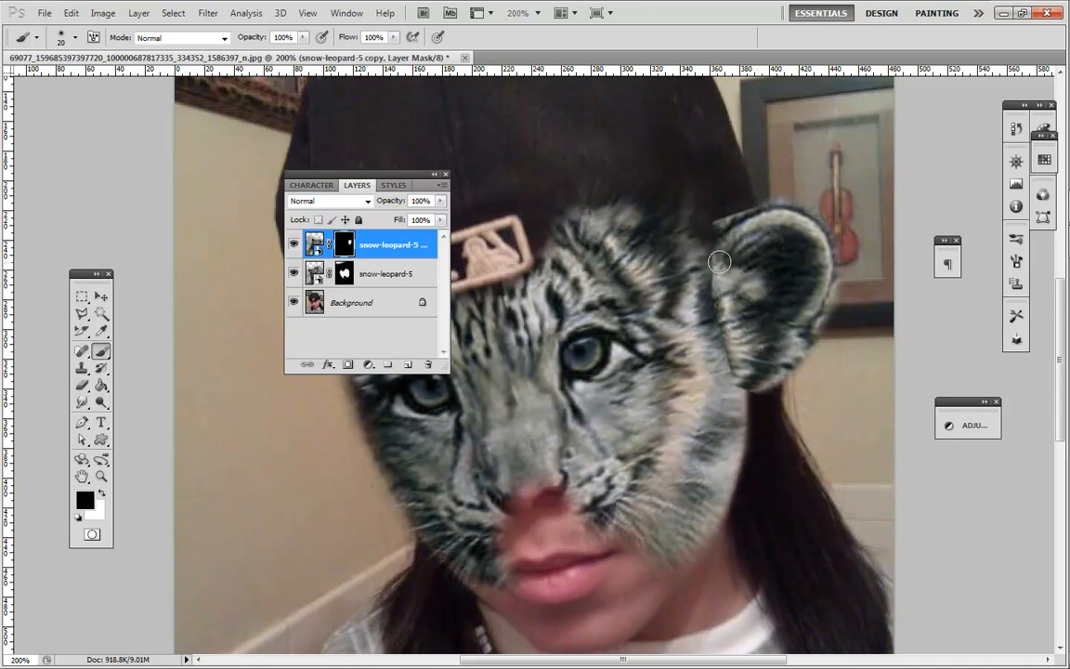
{"action": "left_click_drag", "start_coordinate": [720, 262], "coordinate": [704, 278]}
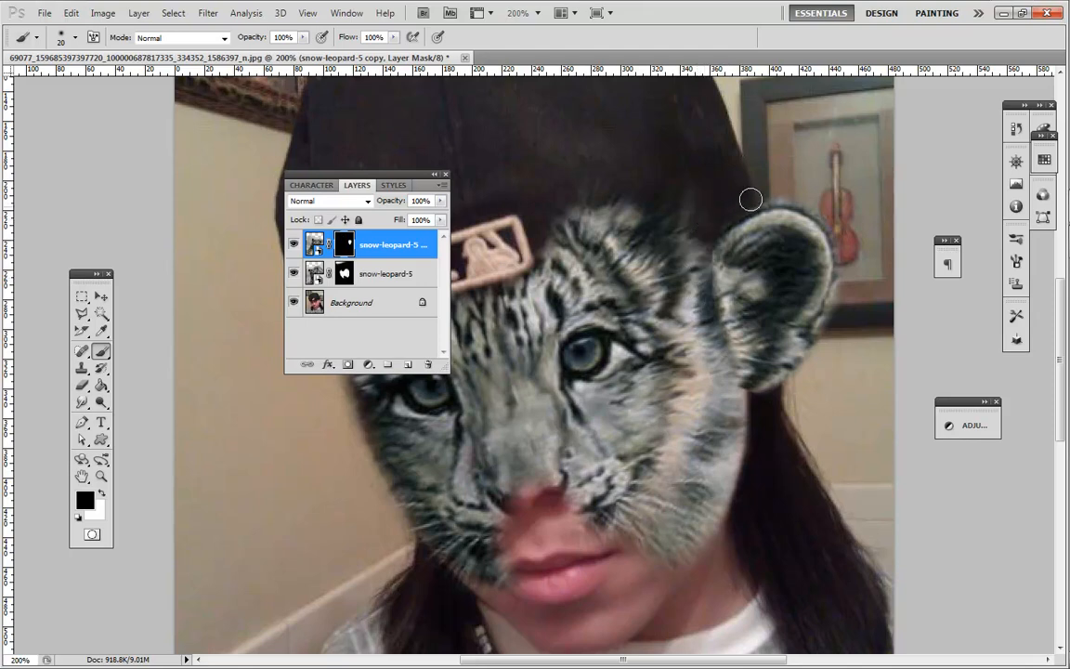
{"action": "left_click", "coordinate": [724, 236]}
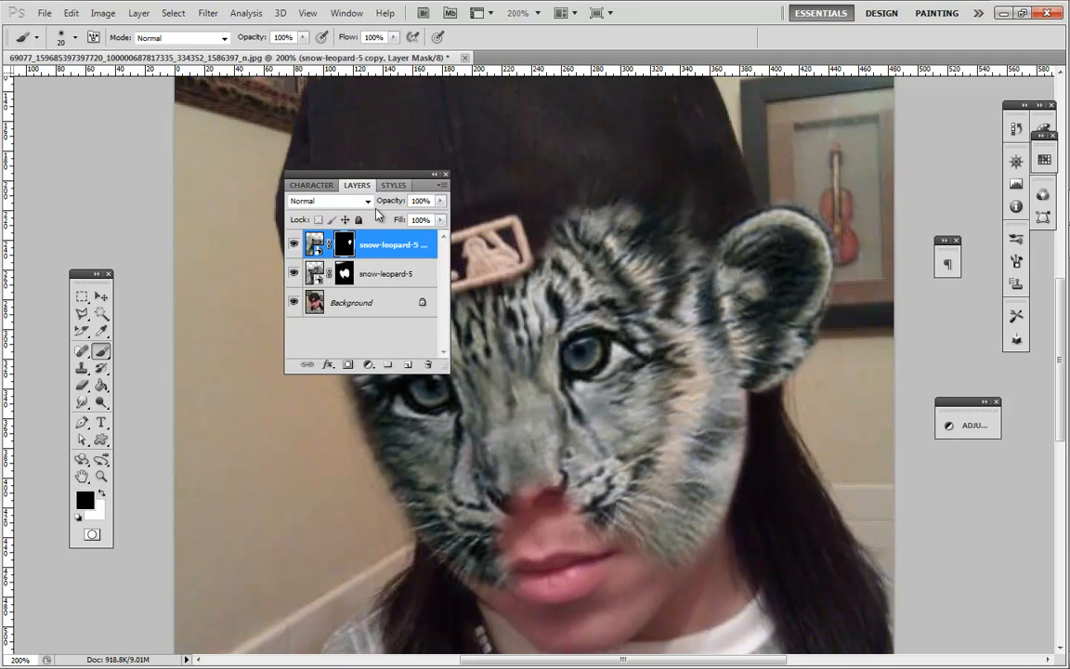
Select the whole figure, including cap, leopard ear, hair and shirt, with the Polygonal Lasso tool.
{"action": "left_click_drag", "start_coordinate": [393, 176], "coordinate": [190, 172]}
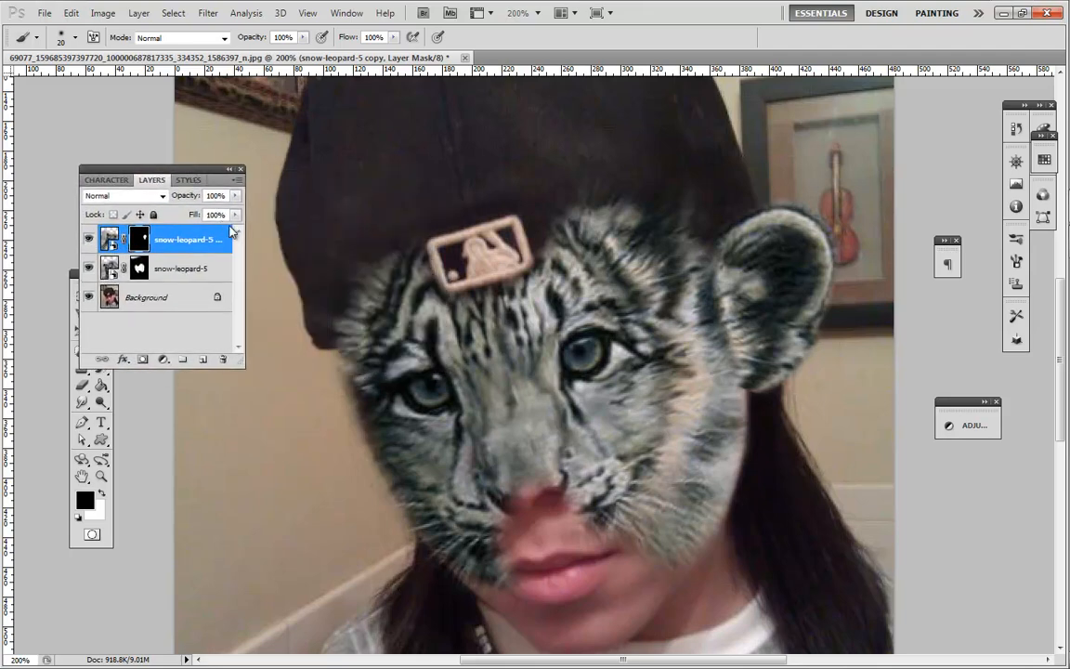
{"action": "key", "text": "ctrl+minus"}
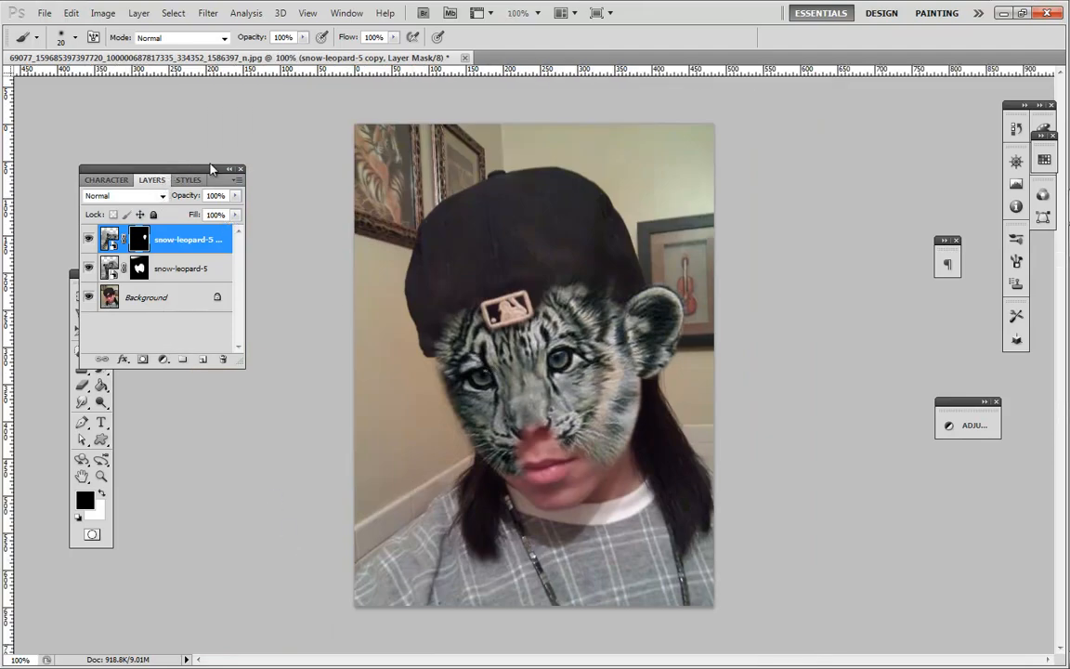
{"action": "left_click_drag", "start_coordinate": [212, 169], "coordinate": [293, 157]}
{"action": "left_click", "coordinate": [82, 316]}
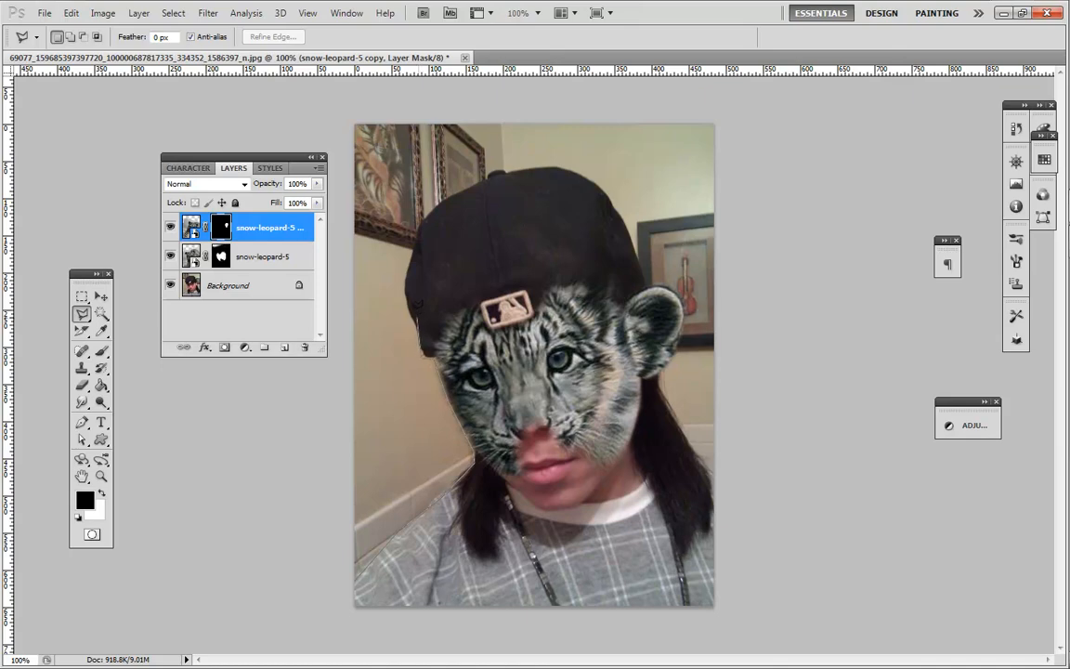
{"action": "left_click_drag", "start_coordinate": [409, 296], "coordinate": [421, 214]}
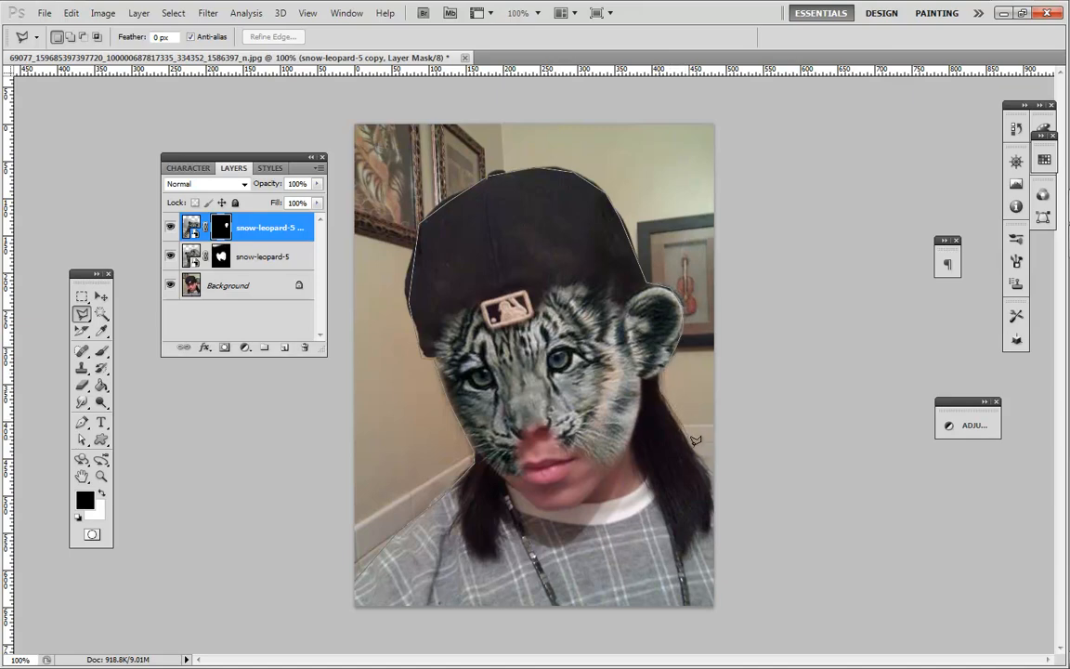
{"action": "left_click", "coordinate": [724, 457]}
{"action": "left_click", "coordinate": [731, 615]}
{"action": "left_click", "coordinate": [346, 628]}
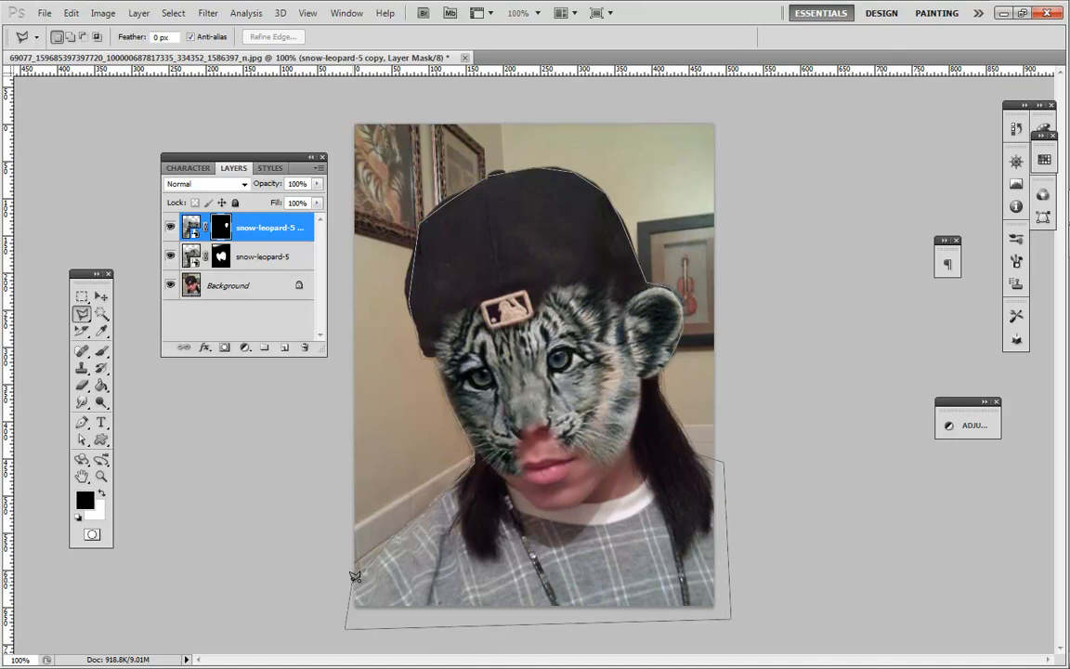
{"action": "left_click", "coordinate": [354, 576]}
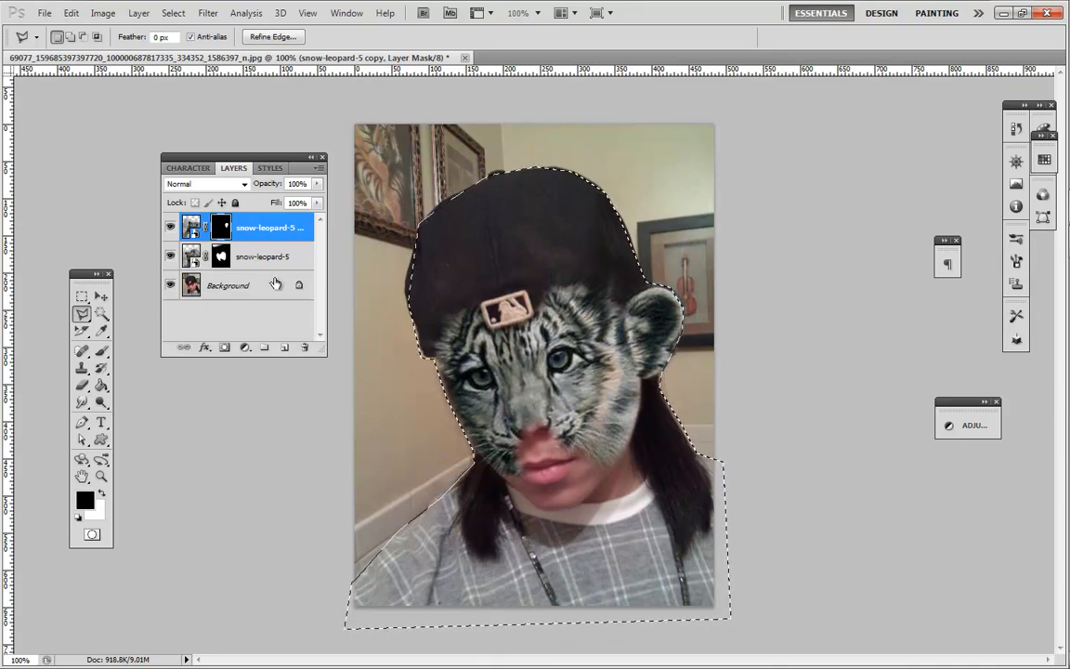
Convert the Background layer to the regular layer Layer 0 and add a layer mask from the figure selection.
{"action": "left_click", "coordinate": [230, 291]}
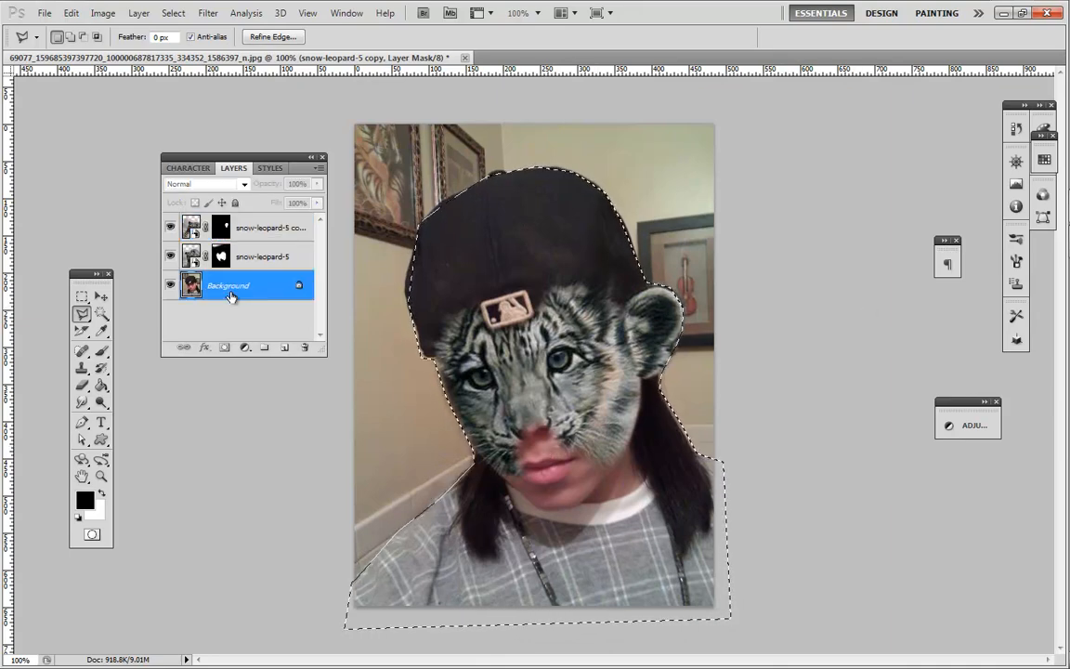
{"action": "double_click", "coordinate": [230, 295]}
{"action": "key", "text": "Escape"}
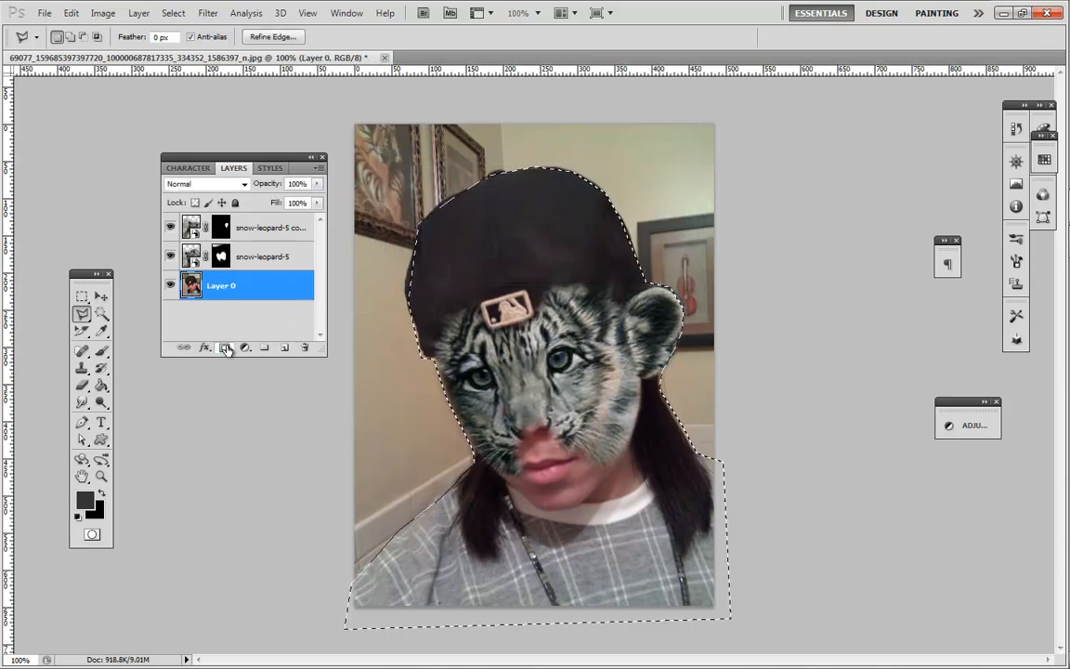
{"action": "left_click", "coordinate": [225, 348]}
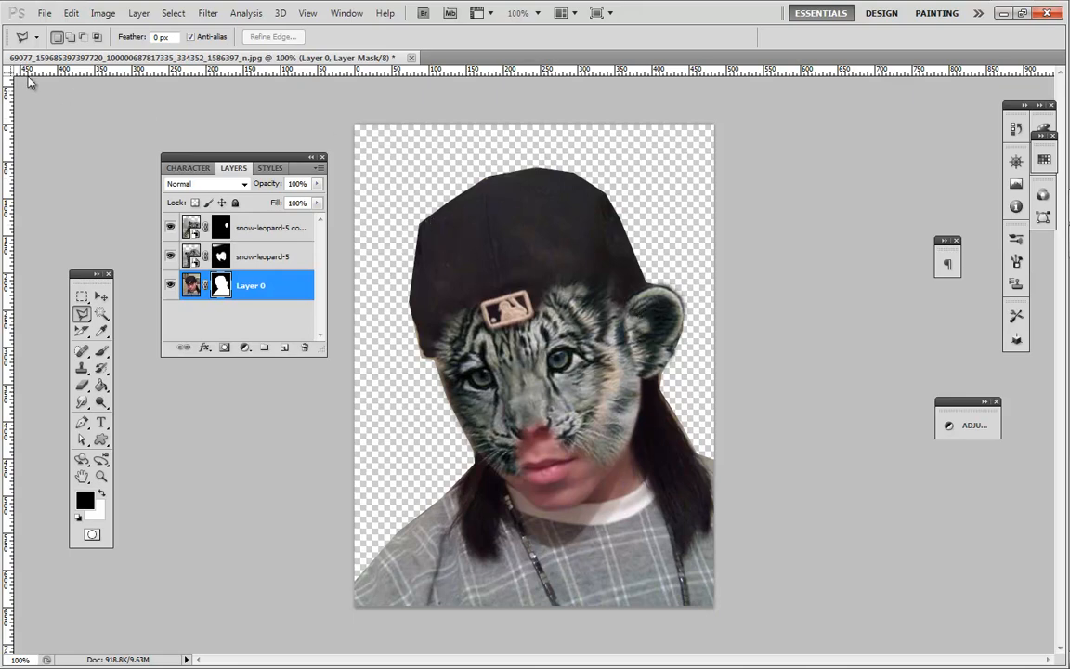
Save a PNG copy of the cut-out leopard portrait to the Desktop, keeping the existing file name.
{"action": "left_click", "coordinate": [44, 13]}
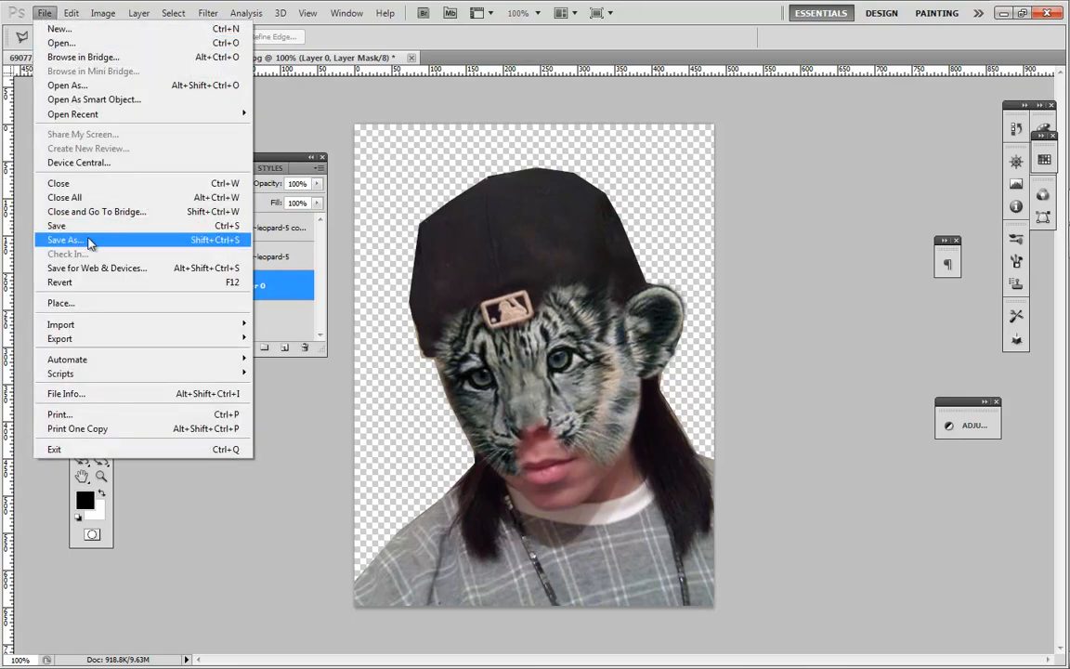
{"action": "left_click", "coordinate": [90, 243]}
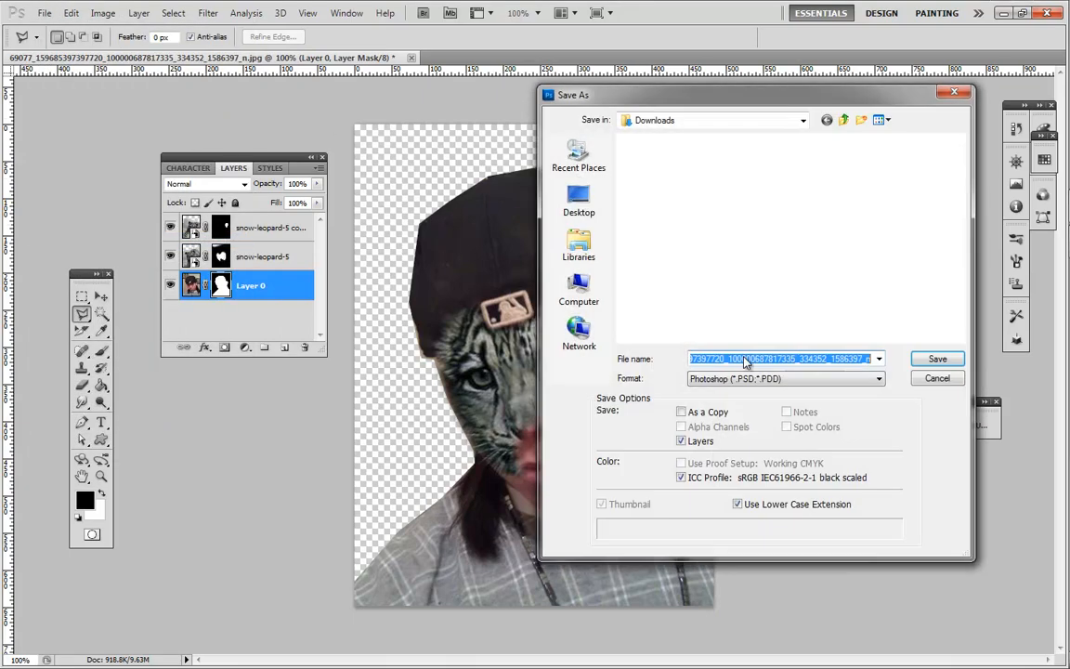
{"action": "left_click", "coordinate": [768, 379]}
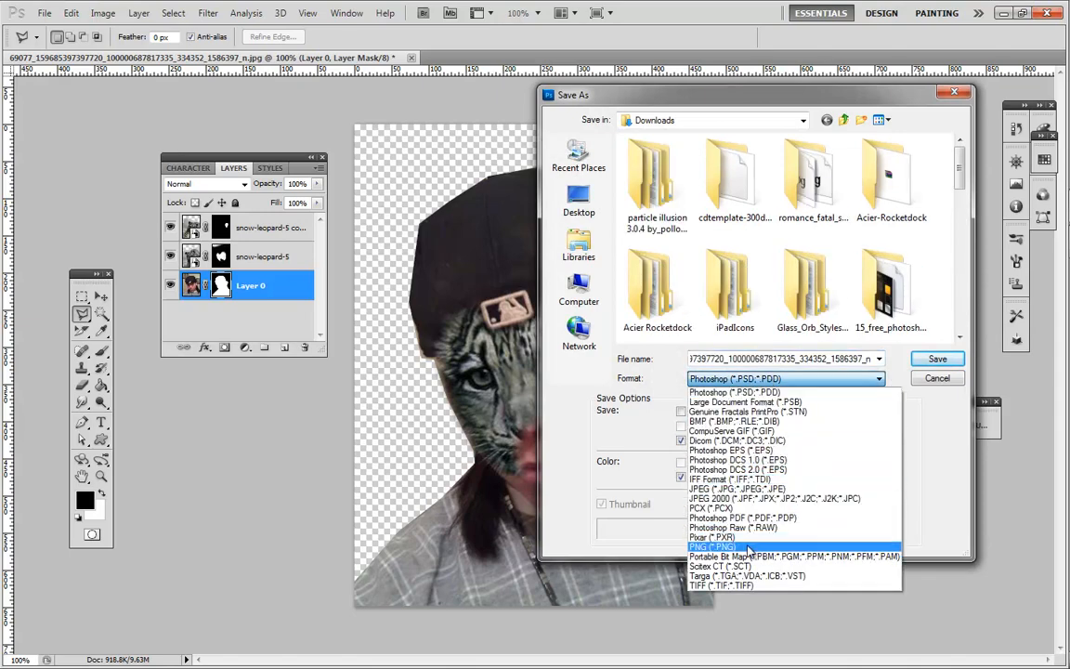
{"action": "left_click", "coordinate": [748, 549]}
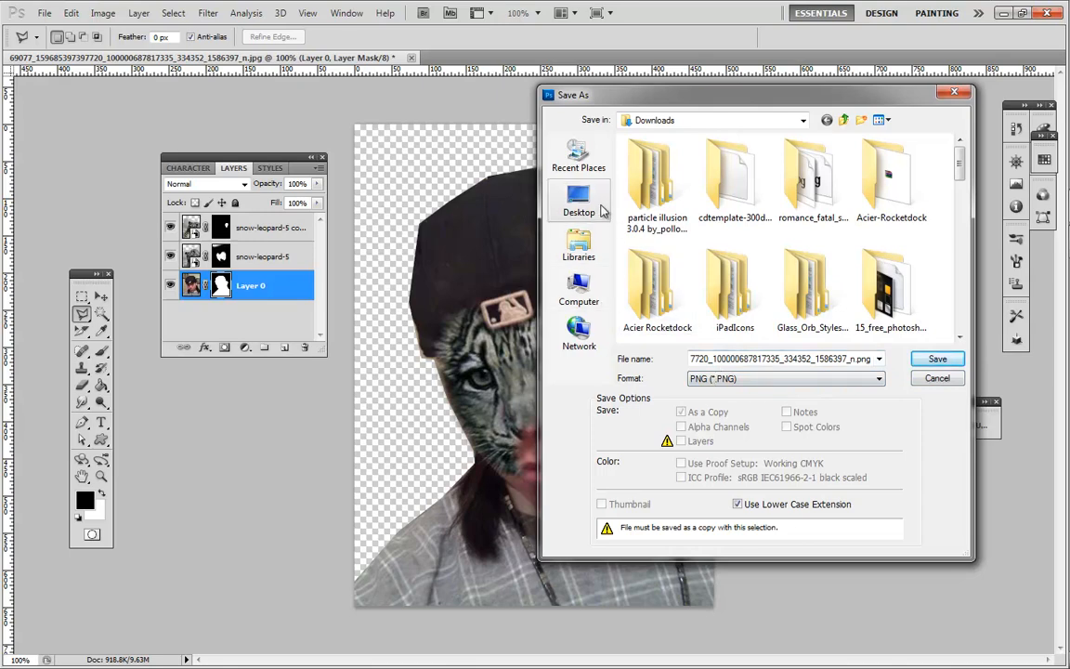
{"action": "left_click", "coordinate": [580, 199]}
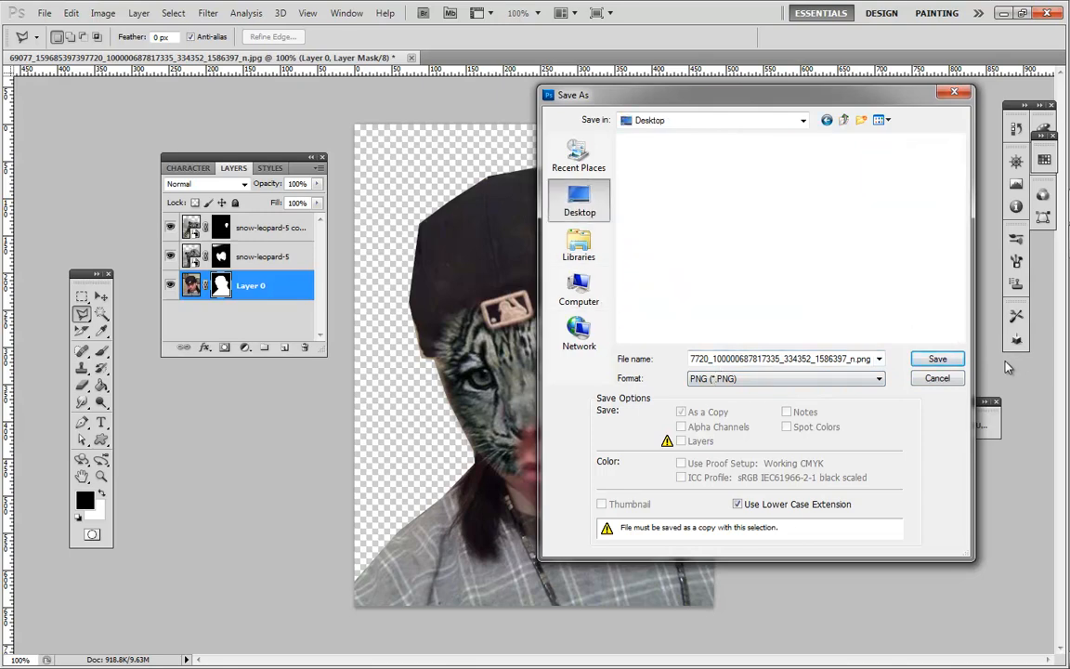
{"action": "left_click", "coordinate": [941, 360]}
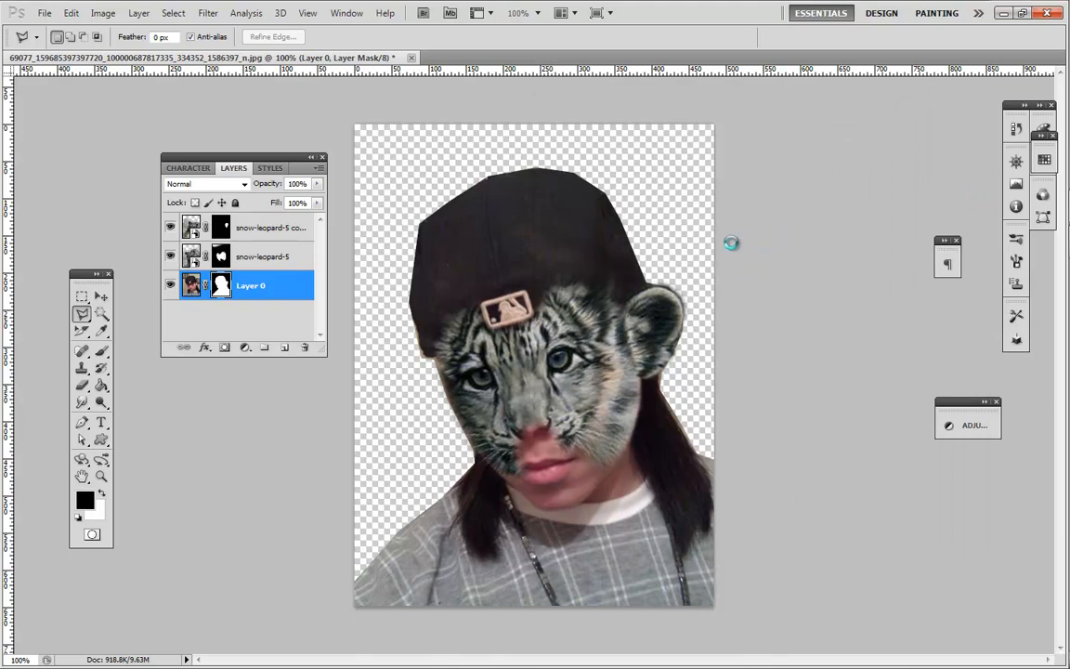
{"action": "left_click", "coordinate": [603, 235]}
Switch to Illustrator and open the exported PNG portrait from the Desktop.
{"action": "left_click", "coordinate": [1004, 13]}
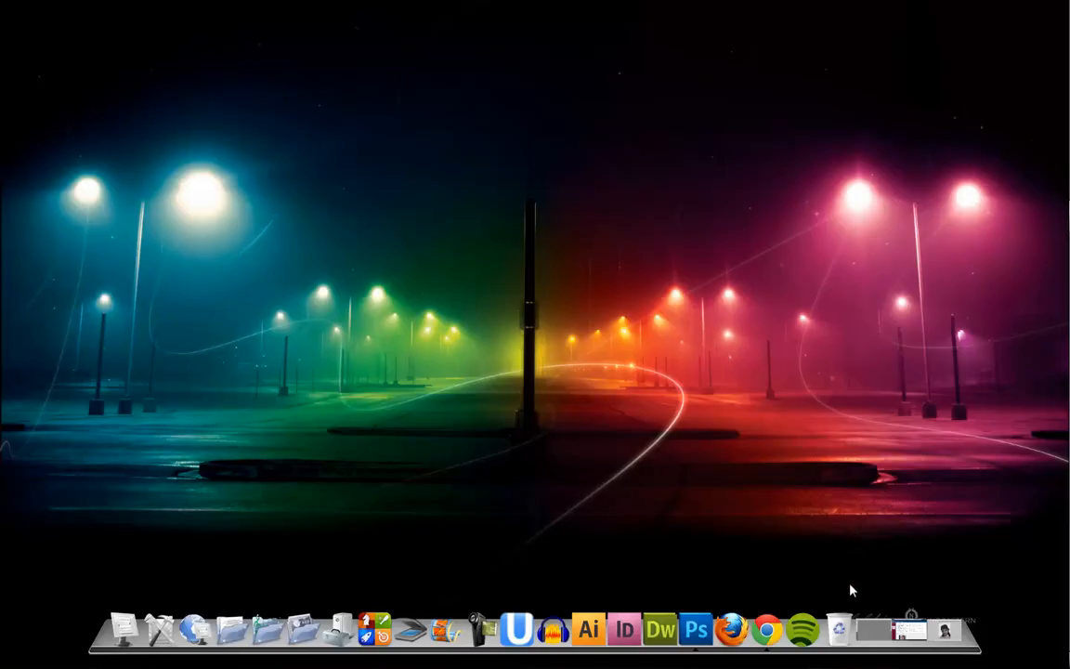
{"action": "left_click", "coordinate": [873, 631]}
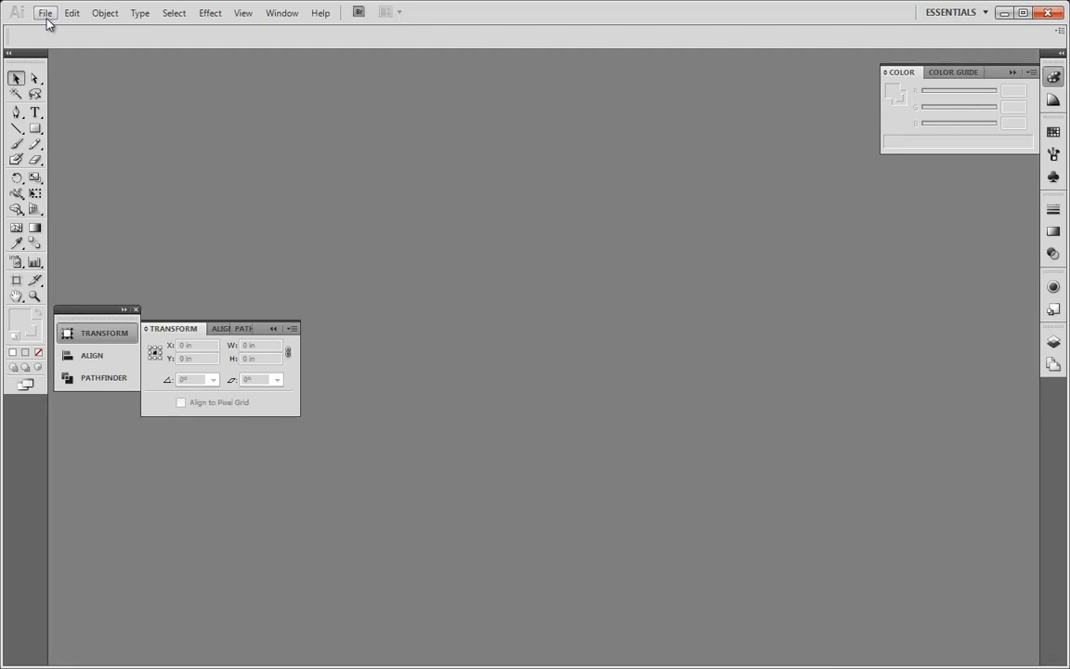
{"action": "left_click", "coordinate": [45, 15]}
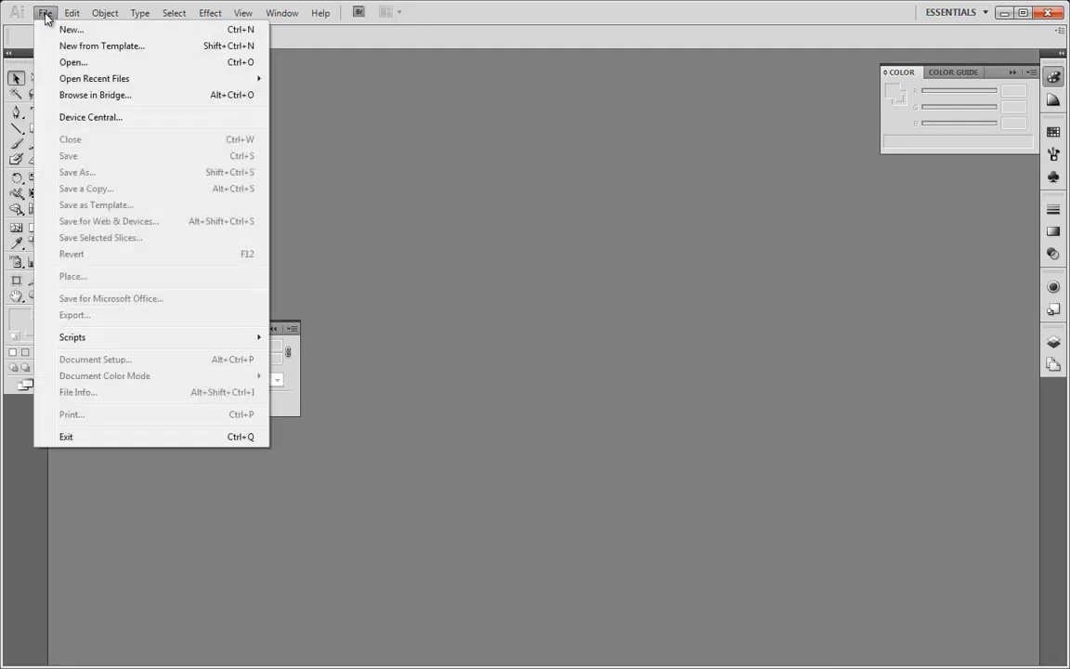
{"action": "left_click", "coordinate": [71, 65]}
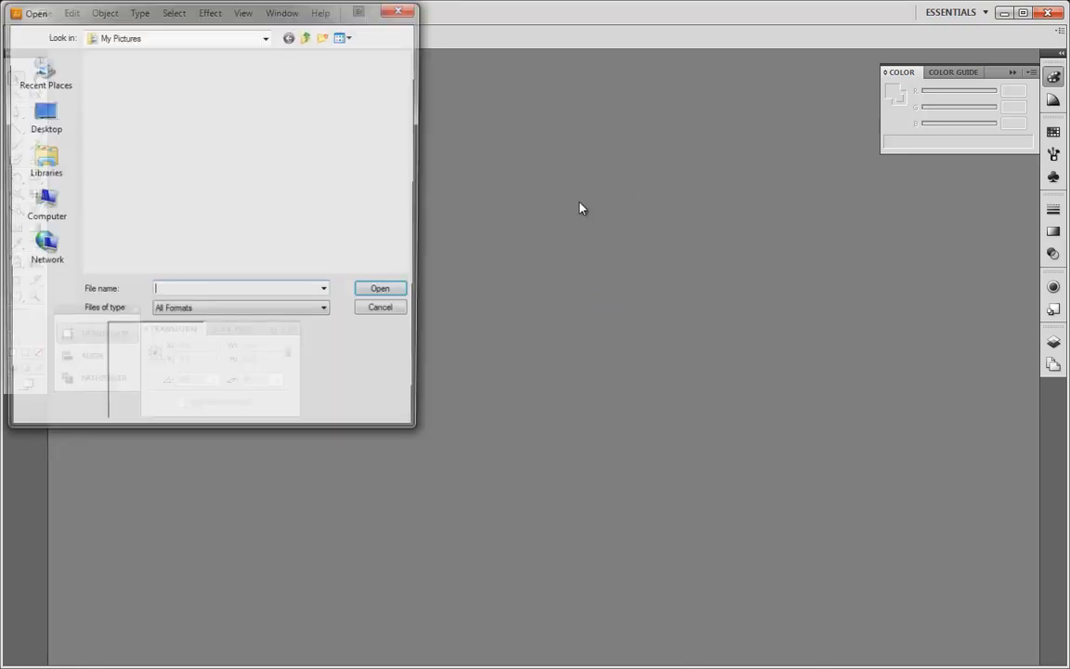
{"action": "left_click", "coordinate": [46, 121]}
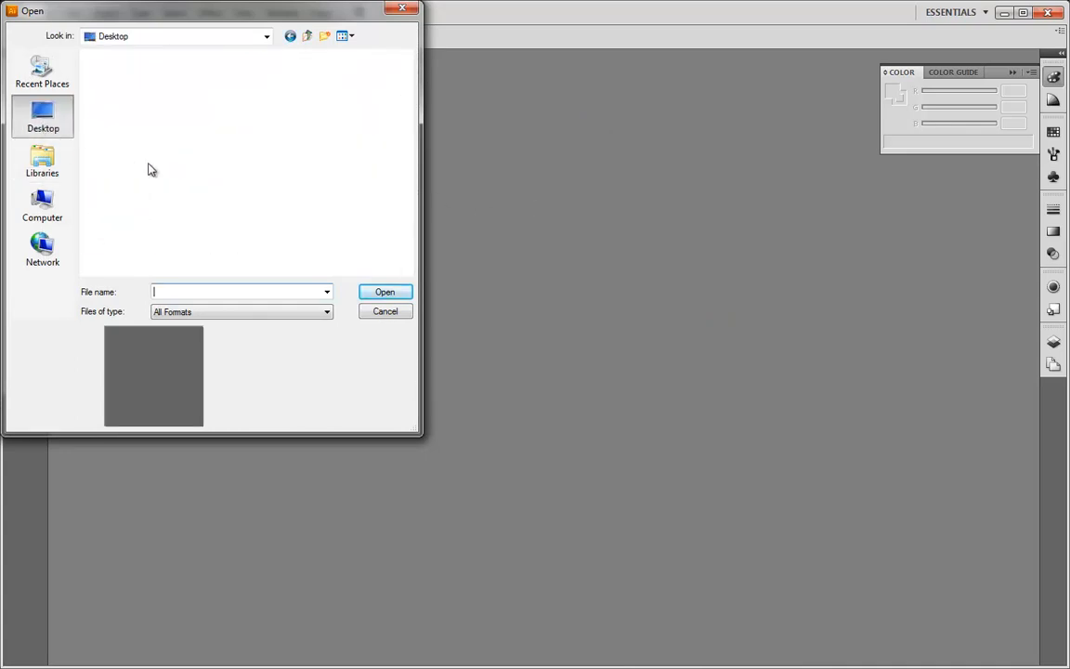
{"action": "scroll", "coordinate": [236, 245], "scroll_direction": "down", "scroll_amount": 5}
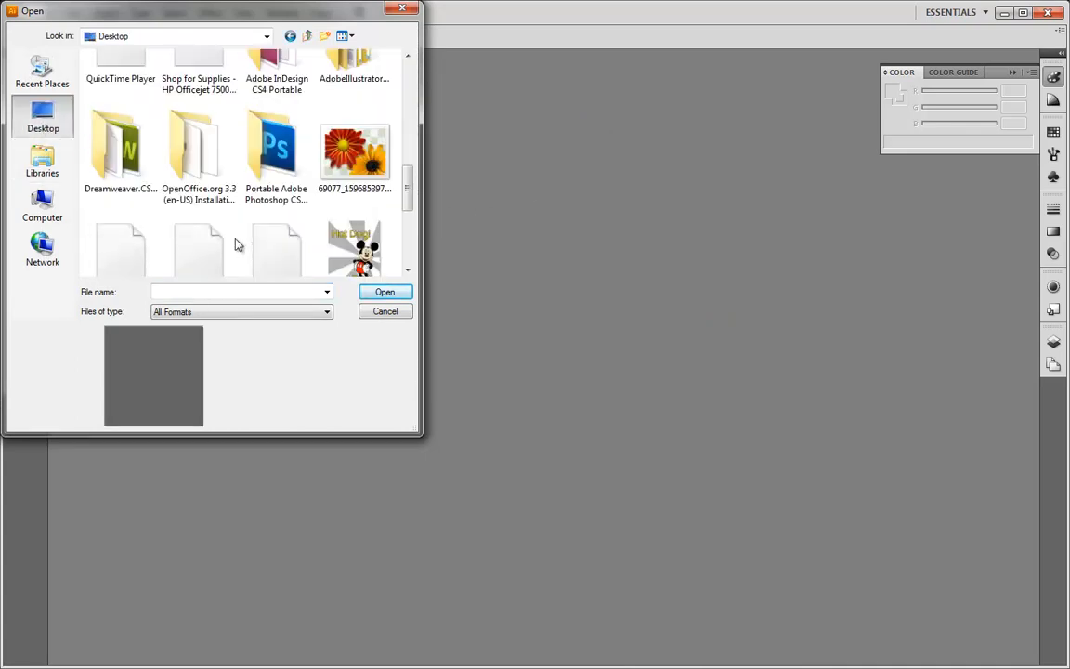
{"action": "scroll", "coordinate": [236, 244], "scroll_direction": "up", "scroll_amount": 2}
{"action": "scroll", "coordinate": [236, 244], "scroll_direction": "down", "scroll_amount": 6}
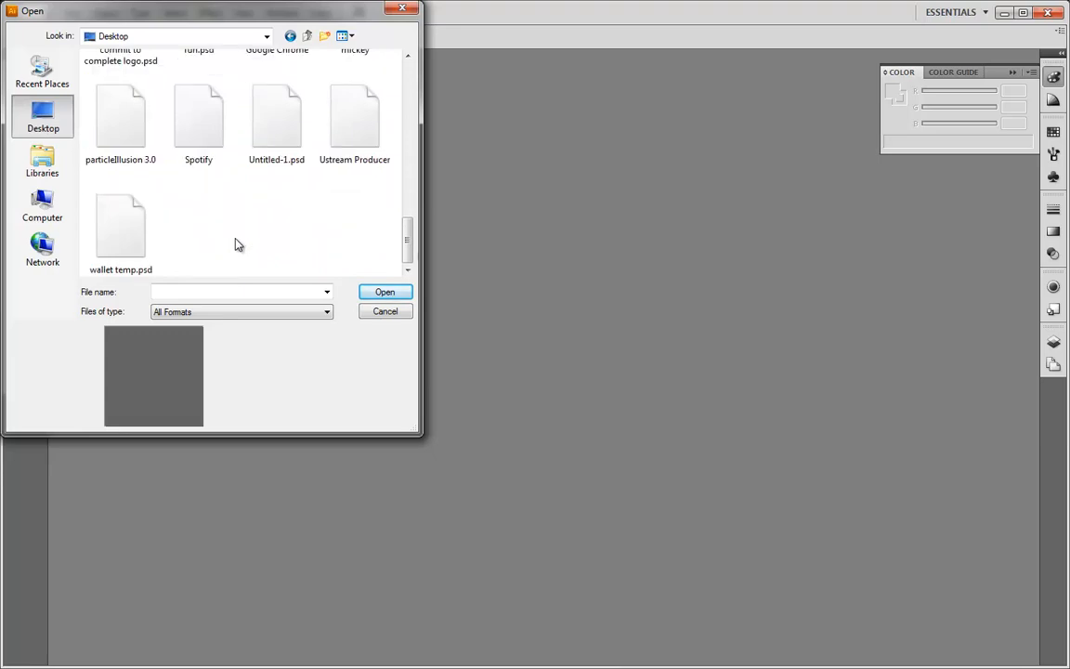
{"action": "scroll", "coordinate": [236, 244], "scroll_direction": "up", "scroll_amount": 8}
{"action": "scroll", "coordinate": [239, 240], "scroll_direction": "down", "scroll_amount": 4}
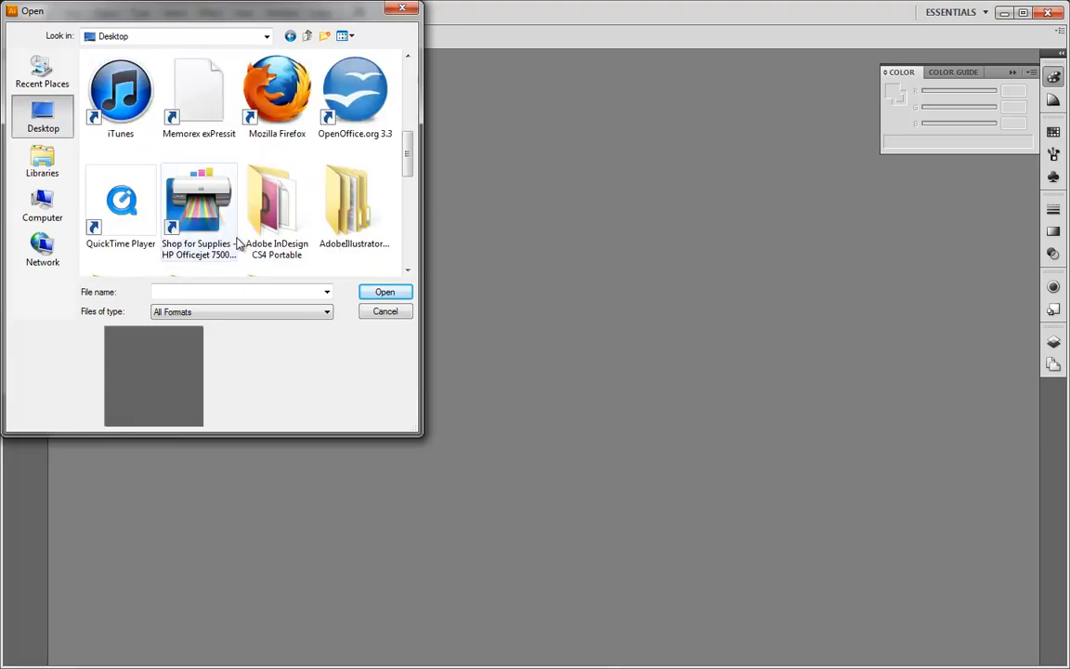
{"action": "left_click", "coordinate": [354, 159]}
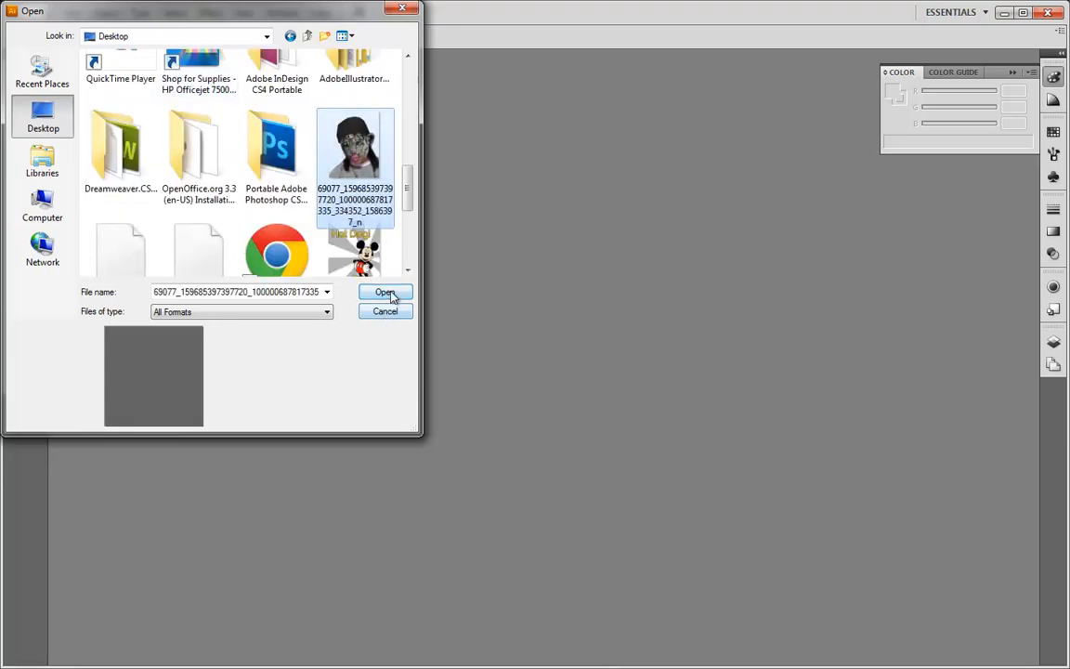
{"action": "left_click", "coordinate": [386, 294]}
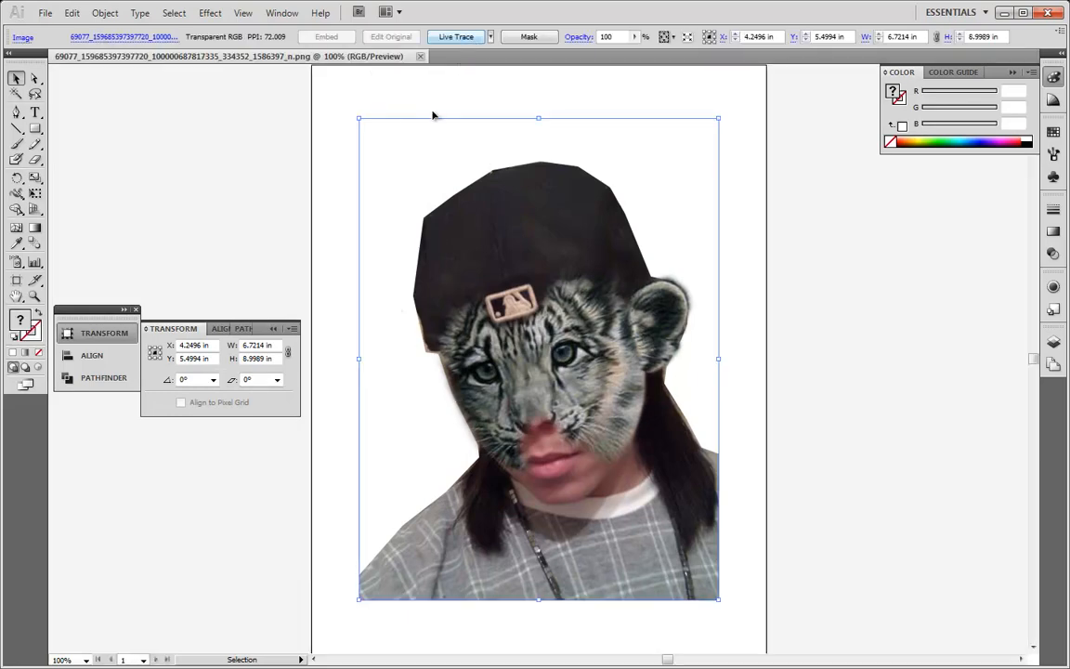
Apply Live Trace to the portrait image using the Color 6 preset.
{"action": "left_click", "coordinate": [455, 39]}
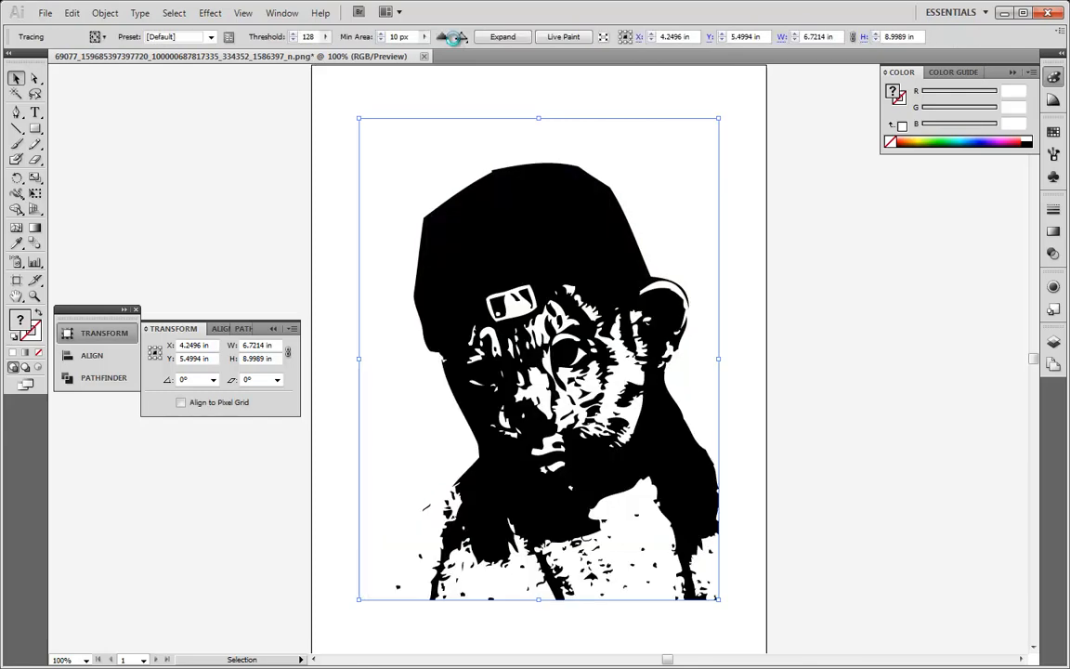
{"action": "left_click", "coordinate": [212, 38]}
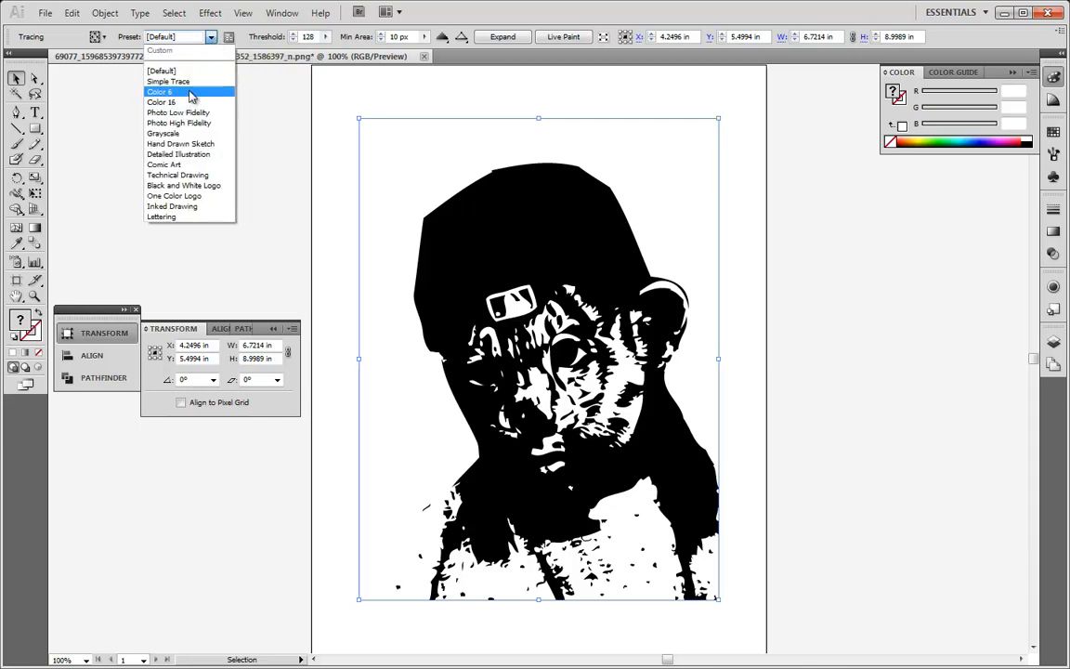
{"action": "key", "text": "Escape"}
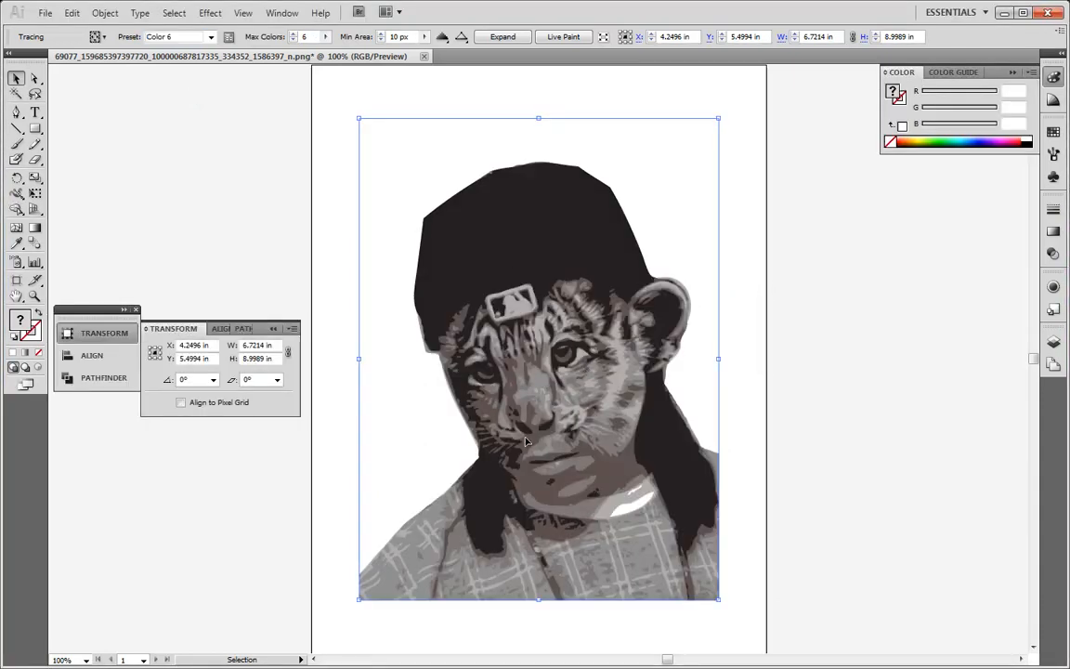
Raise the tracing's maximum colors to 7 and, for a more detailed result, to 49.
{"action": "left_click", "coordinate": [294, 33]}
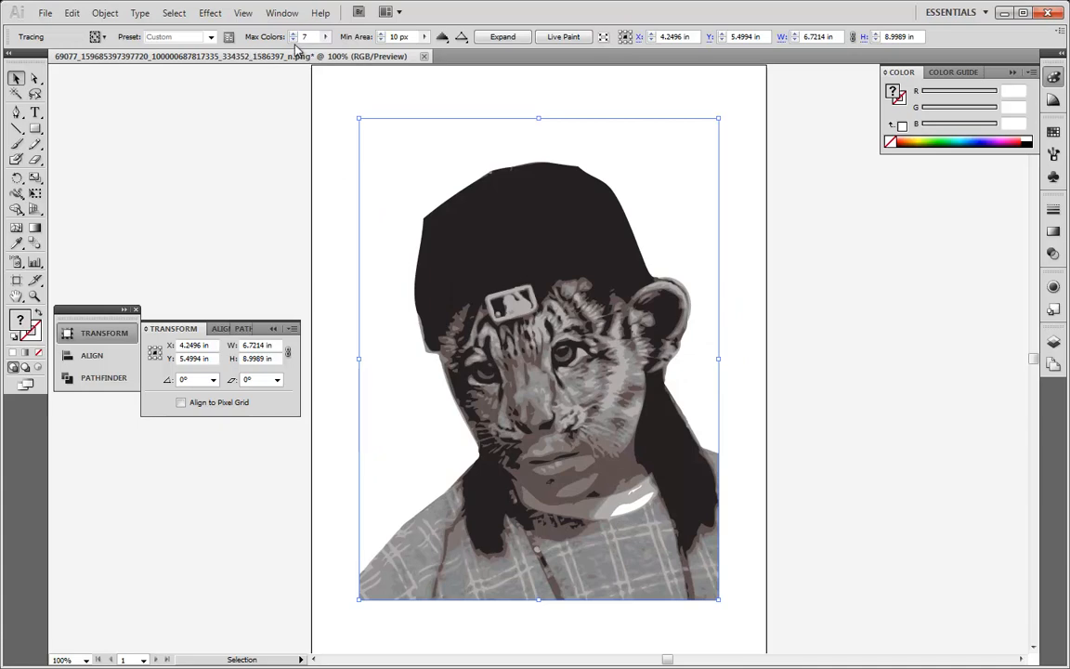
{"action": "left_click", "coordinate": [326, 36]}
{"action": "mouse_move", "coordinate": [253, 48]}
{"action": "left_mouse_down"}
{"action": "mouse_move", "coordinate": [230, 52]}
{"action": "mouse_move", "coordinate": [264, 58]}
{"action": "left_mouse_up"}
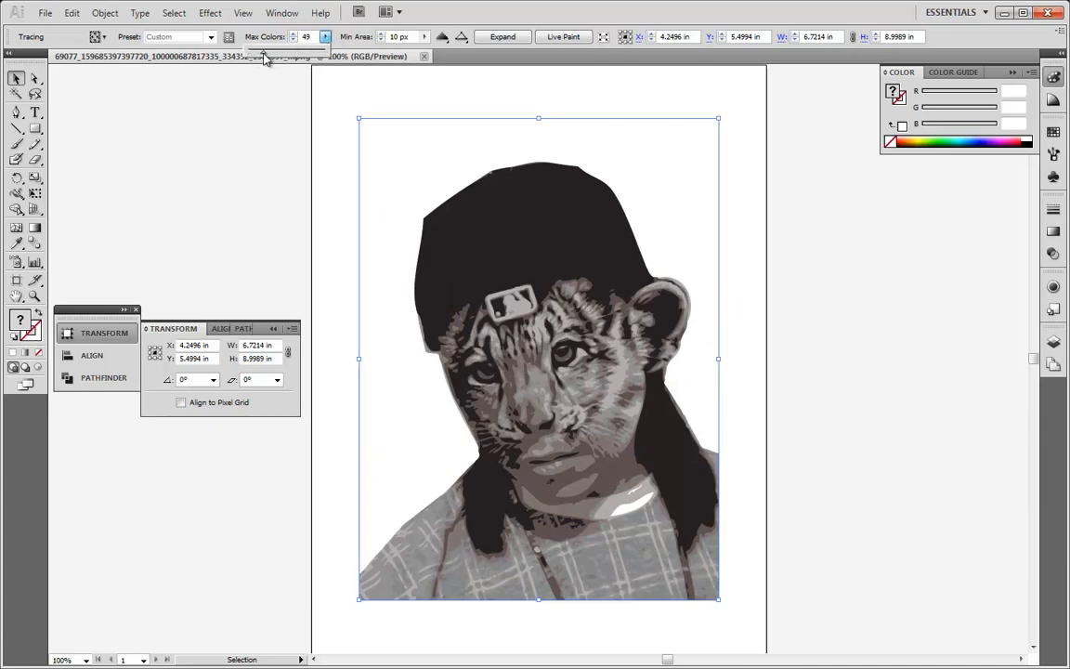
{"action": "left_click", "coordinate": [325, 35]}
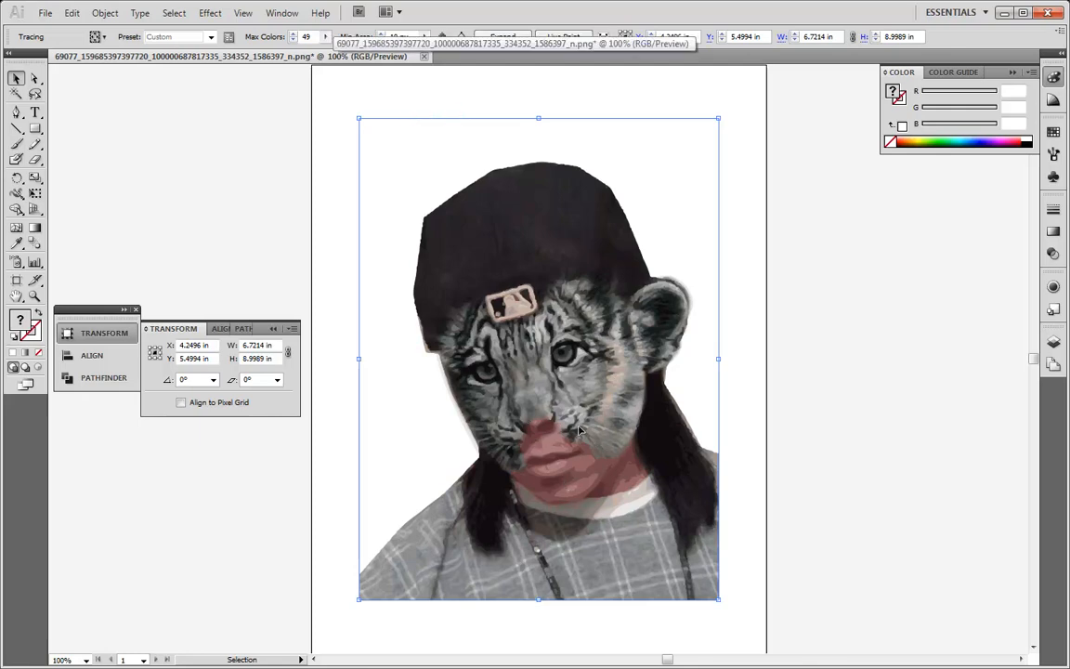
Lower the tracing's maximum colors to 12 and continue fine-tuning the color limit.
{"action": "left_click", "coordinate": [325, 36]}
{"action": "left_click_drag", "start_coordinate": [262, 53], "coordinate": [252, 53]}
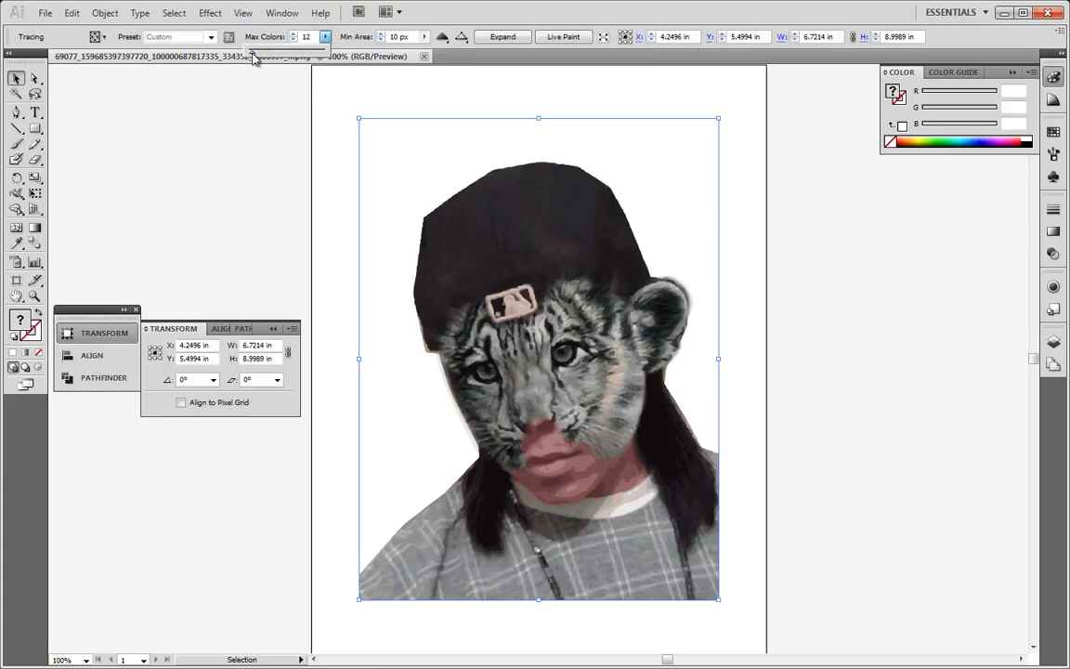
{"action": "left_click", "coordinate": [340, 32]}
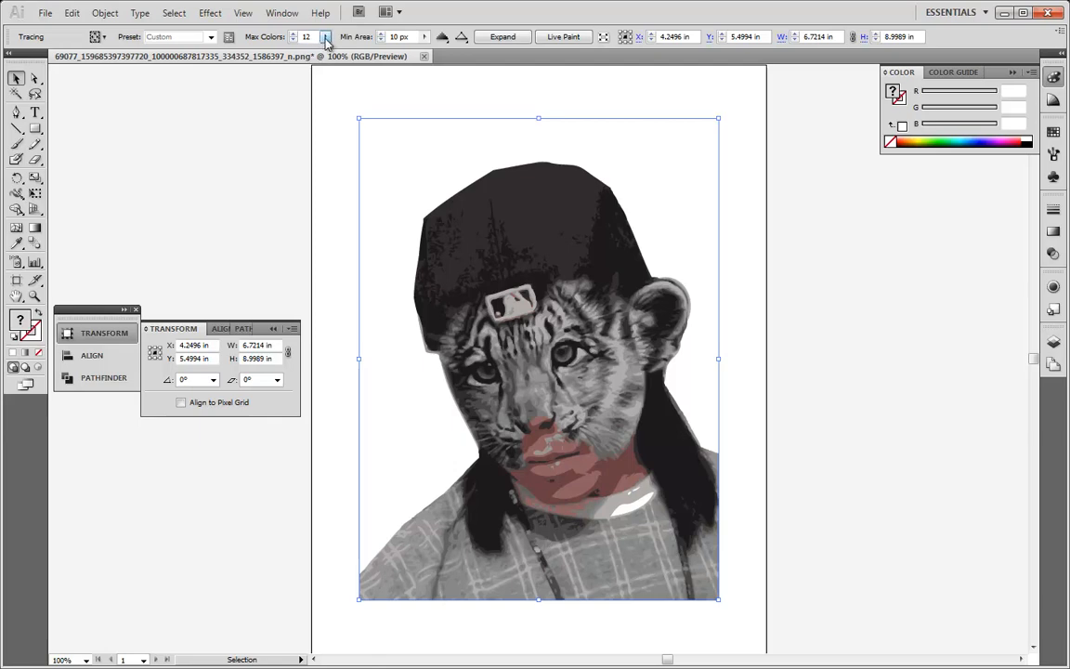
{"action": "left_click", "coordinate": [325, 40]}
{"action": "left_click_drag", "start_coordinate": [252, 54], "coordinate": [252, 55]}
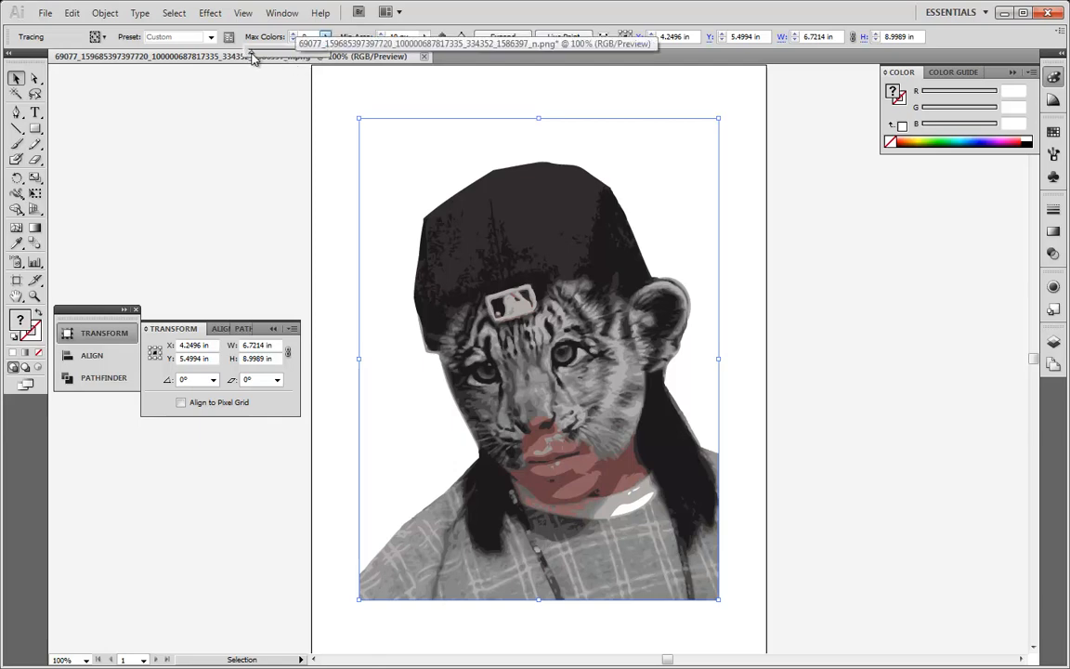